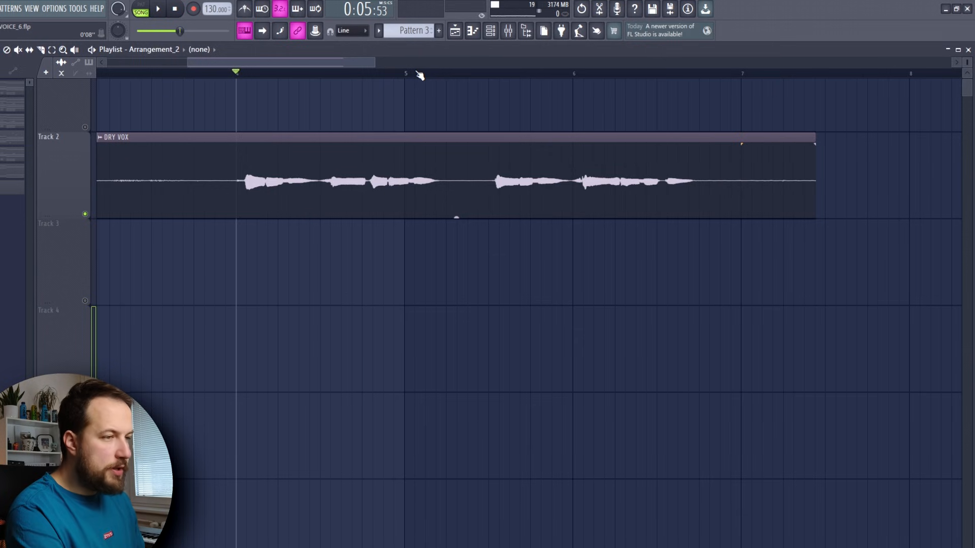
# Audition the DRY VOX clip and load it into Newtone on mixer insert 13
pyautogui.press('space')
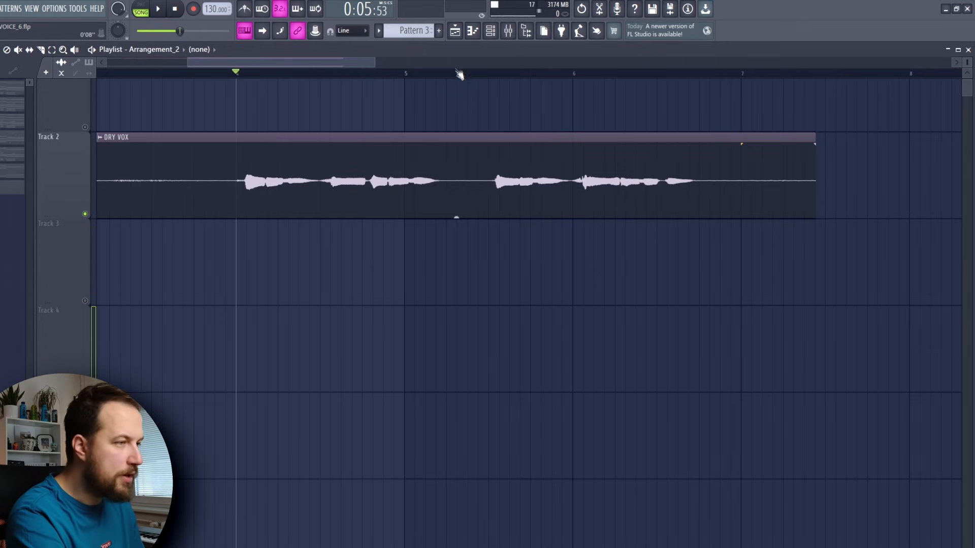
pyautogui.click(488, 72)
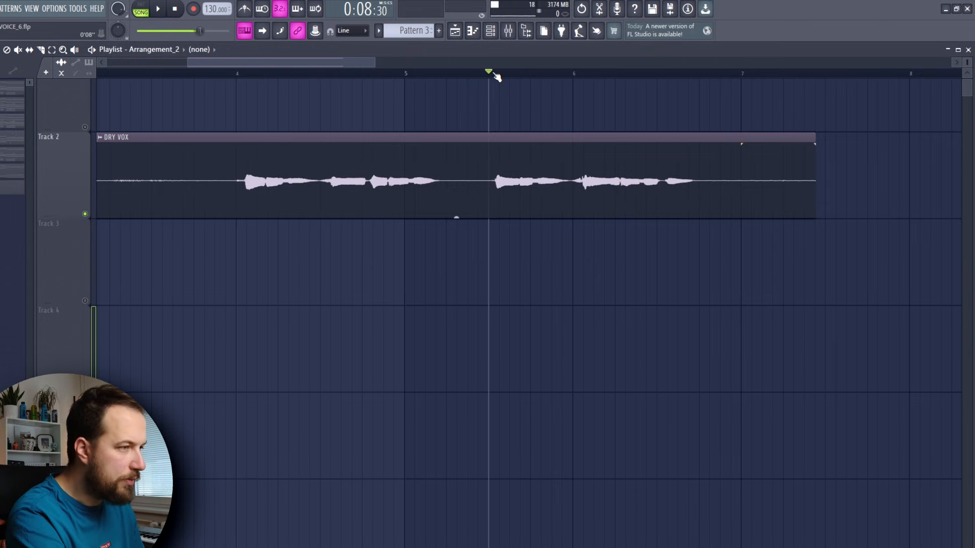
pyautogui.click(513, 32)
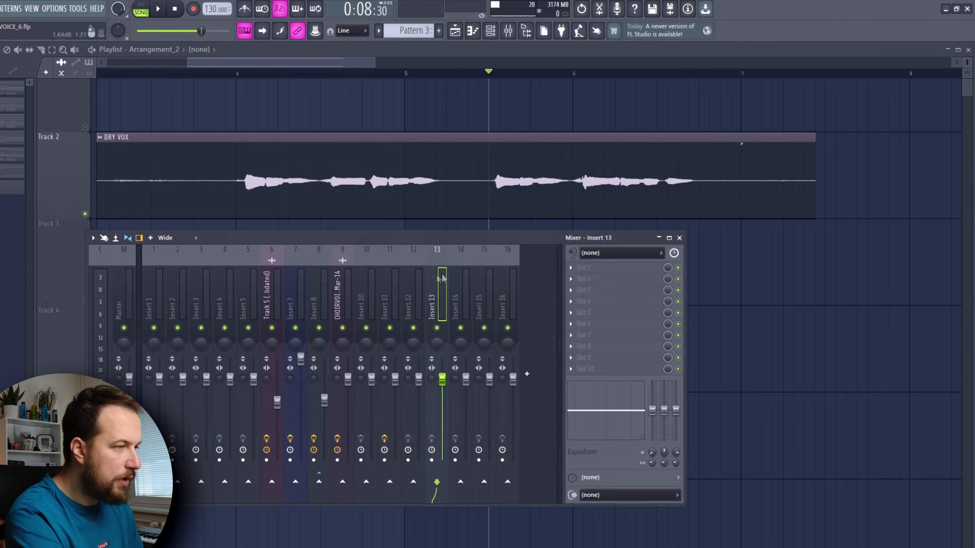
pyautogui.click(588, 268)
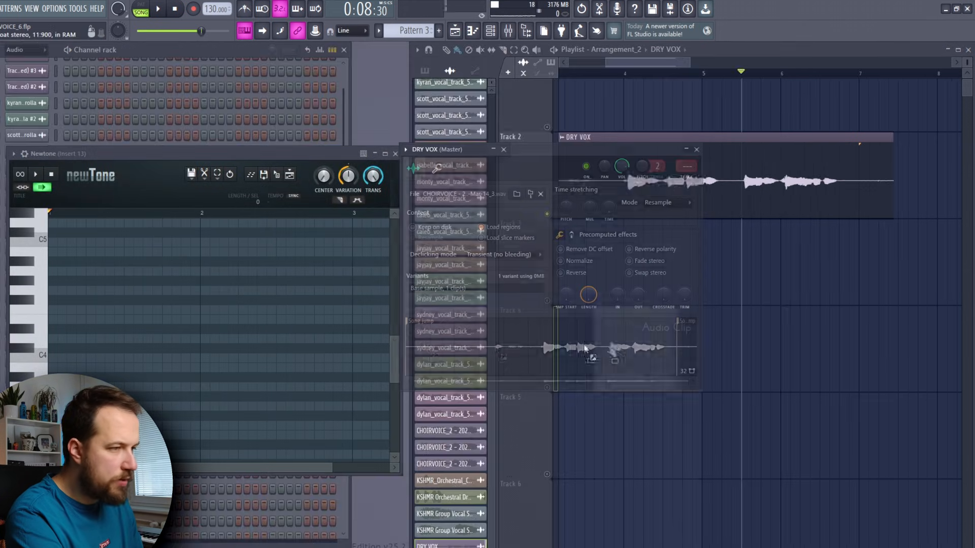
pyautogui.moveTo(559, 350); pyautogui.dragTo(203, 339)
pyautogui.moveTo(202, 334); pyautogui.dragTo(203, 338)
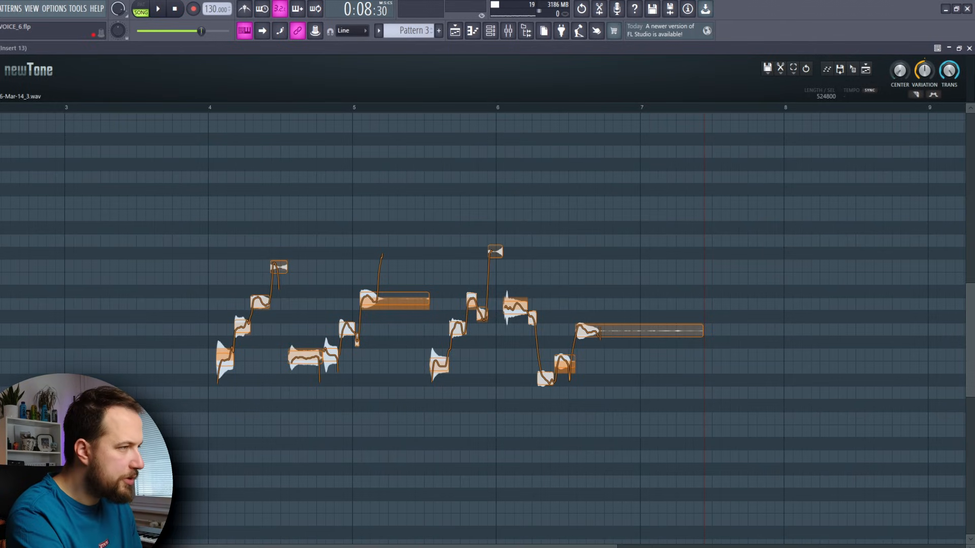
# Correct the second phrase's off-pitch notes: raise its first note to G#4, lower the stray high note, and raise the low notes one semitone
pyautogui.click(219, 107)
pyautogui.click(438, 123)
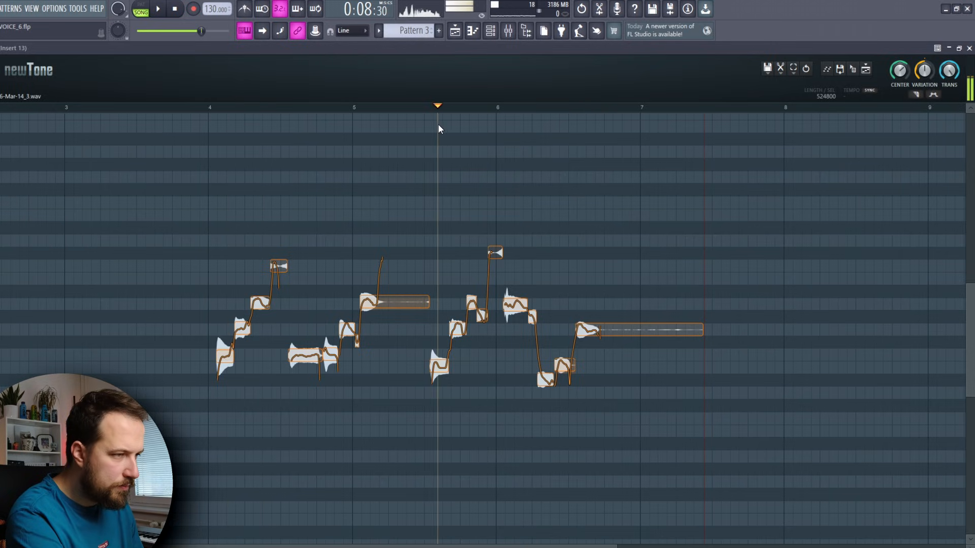
pyautogui.press('space')
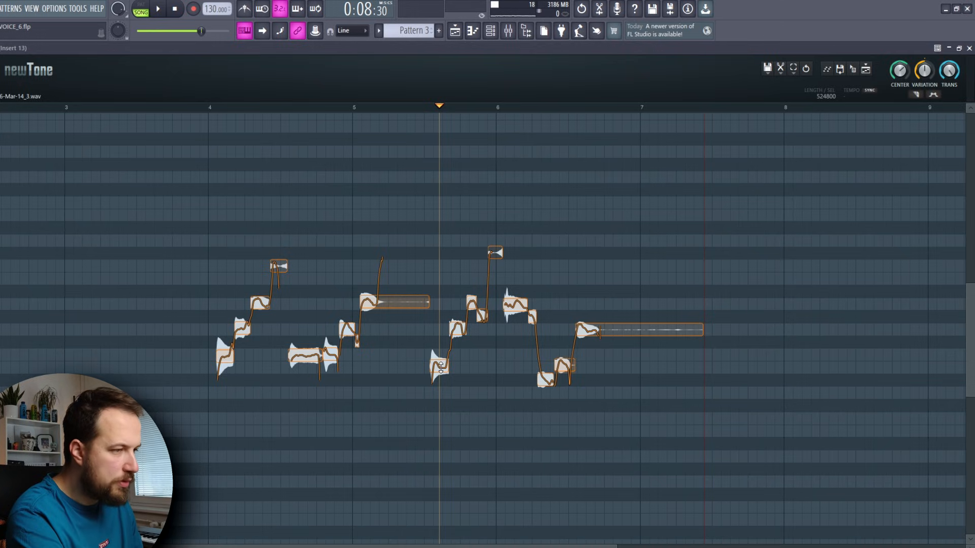
pyautogui.moveTo(440, 369); pyautogui.dragTo(439, 354)
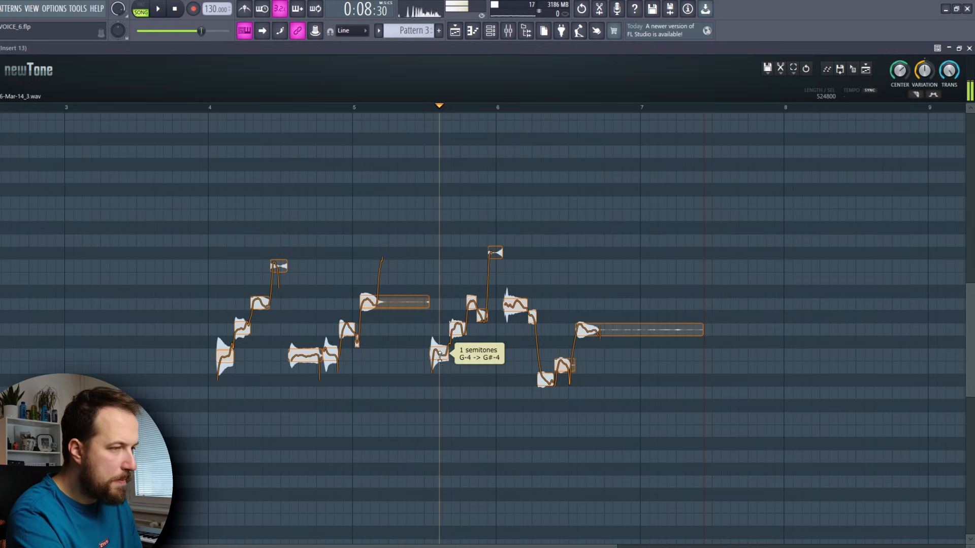
pyautogui.moveTo(495, 252); pyautogui.dragTo(495, 304)
pyautogui.moveTo(545, 380); pyautogui.dragTo(546, 366)
pyautogui.moveTo(563, 367); pyautogui.dragTo(562, 352)
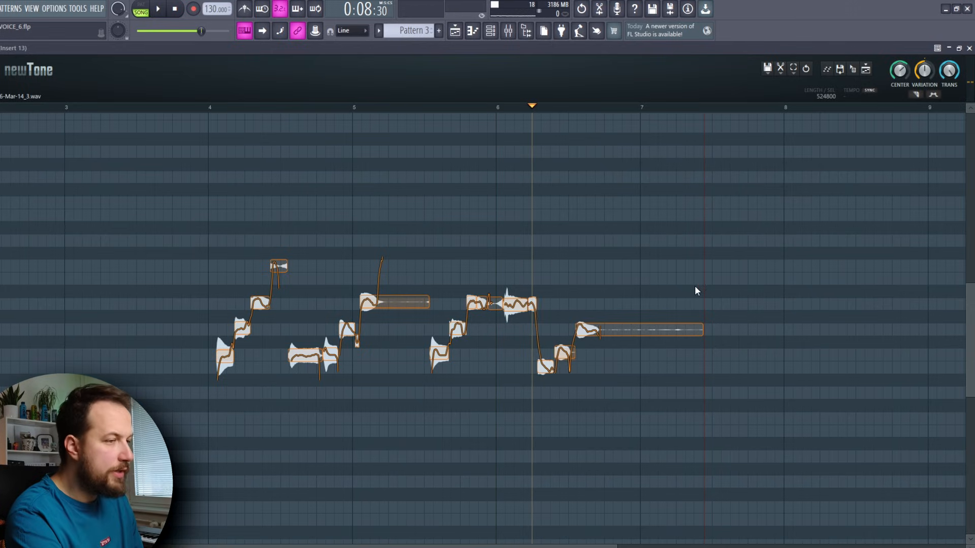
# Try flattening the vocal's pitch curves by lowering Newtone's Variation, and play the result from bar 4
pyautogui.moveTo(927, 75); pyautogui.dragTo(923, 74)
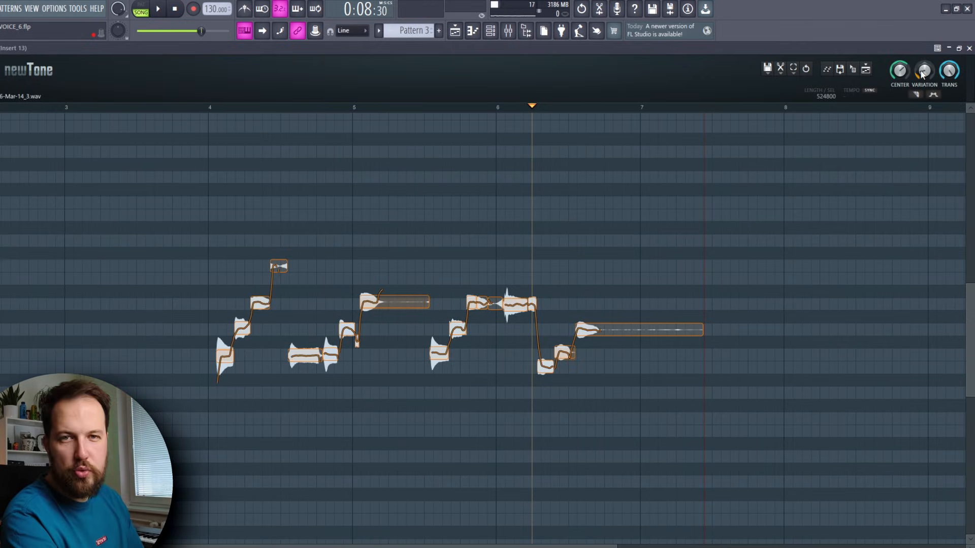
pyautogui.click(211, 107)
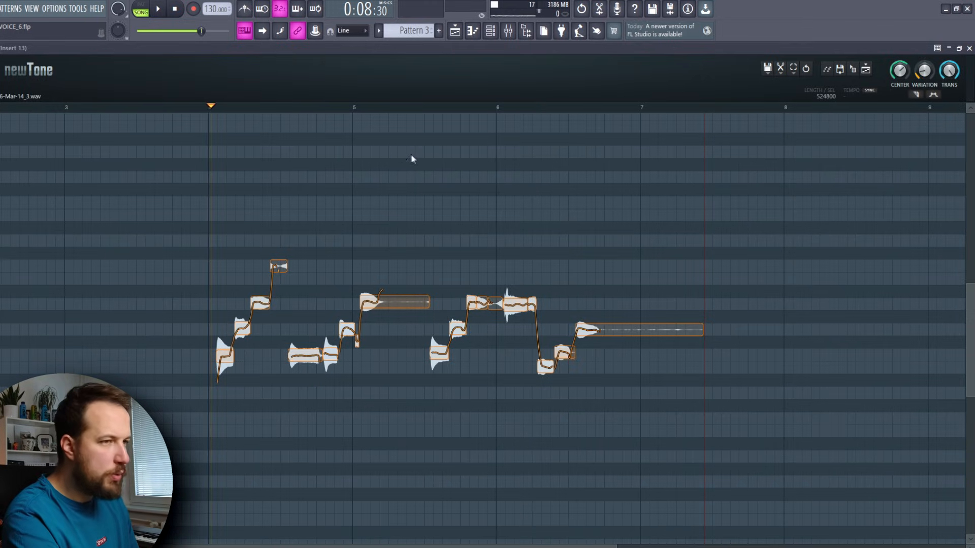
pyautogui.press('space')
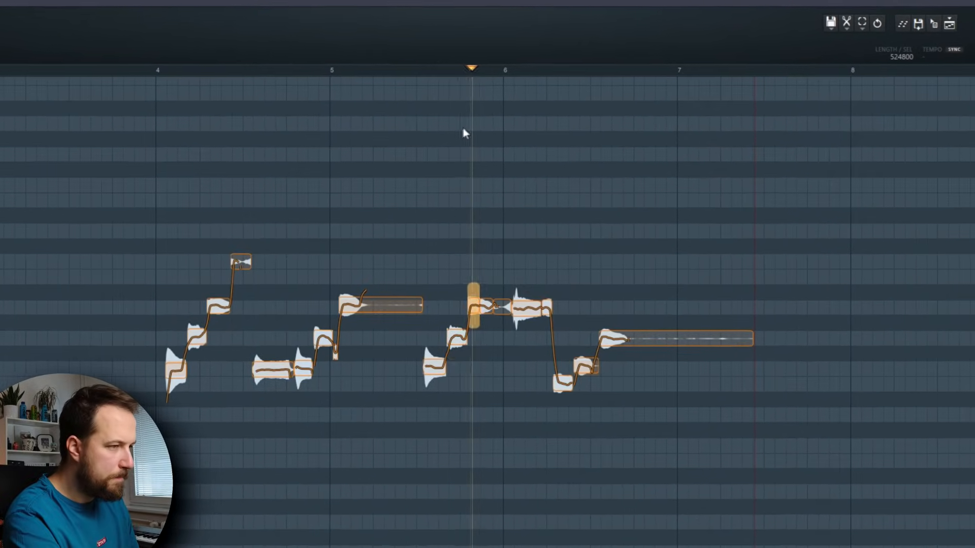
pyautogui.press('space')
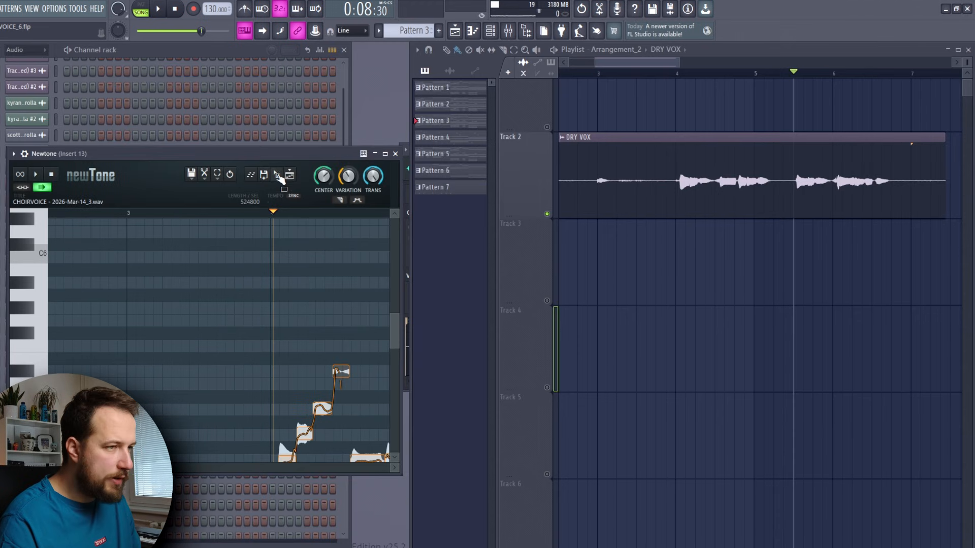
# Place the corrected vocal from Newtone on playlist Track 3 and upload that clip to Controlla Voice's Swap Voice page as input audio
pyautogui.moveTo(280, 177); pyautogui.dragTo(563, 247)
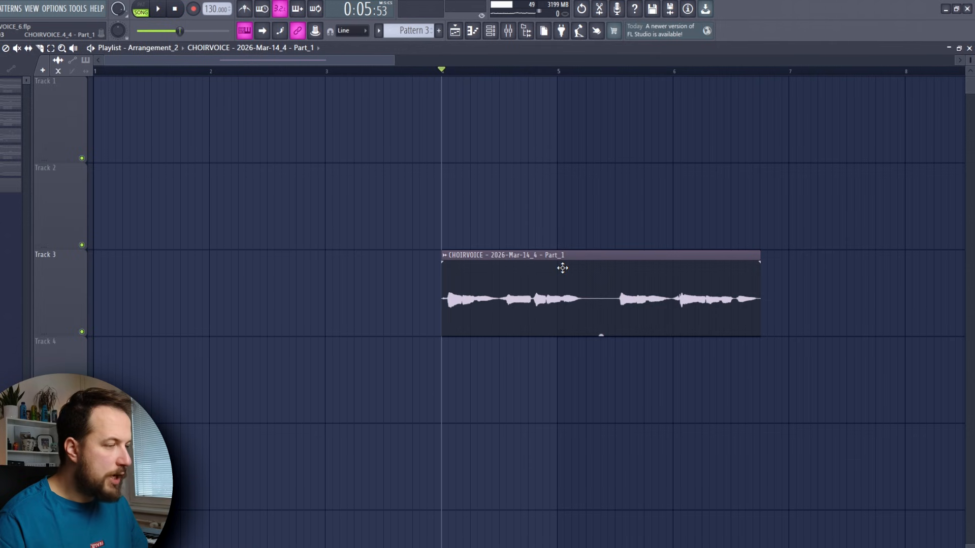
pyautogui.doubleClick(562, 267)
pyautogui.moveTo(221, 347); pyautogui.dragTo(298, 474)
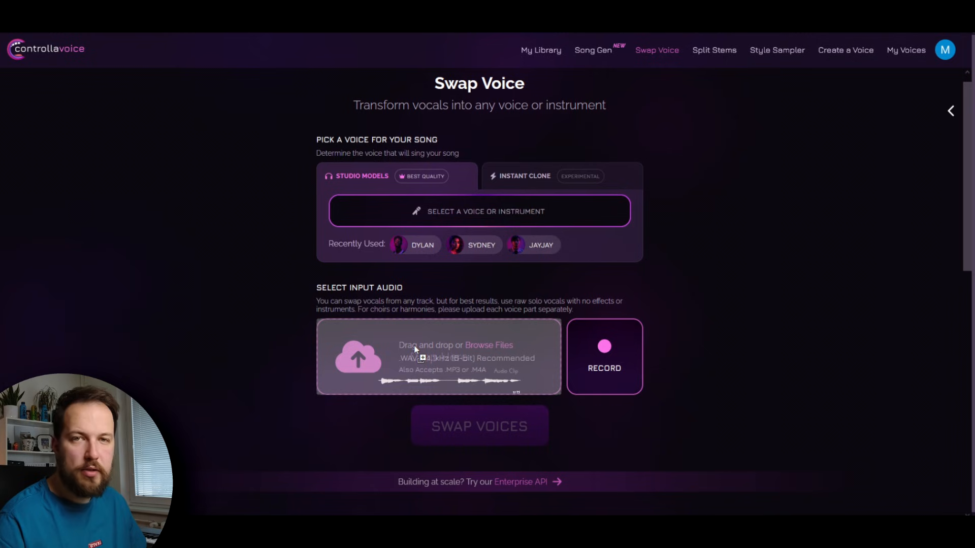
pyautogui.moveTo(413, 344)
pyautogui.mouseDown()
pyautogui.moveTo(433, 350)
pyautogui.moveTo(418, 351)
pyautogui.mouseUp()
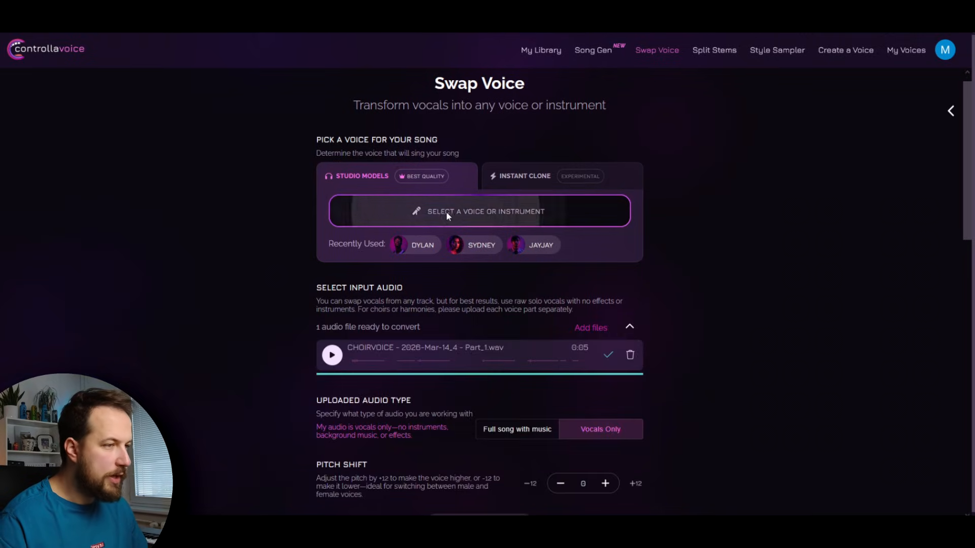
# Preview the royalty-free voice Scott and select it as the studio model
pyautogui.click(447, 213)
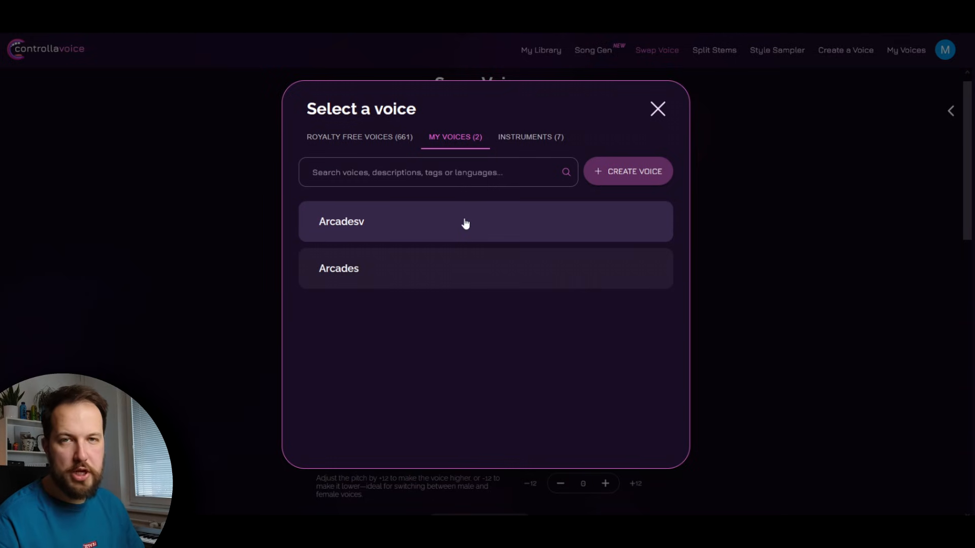
pyautogui.click(382, 136)
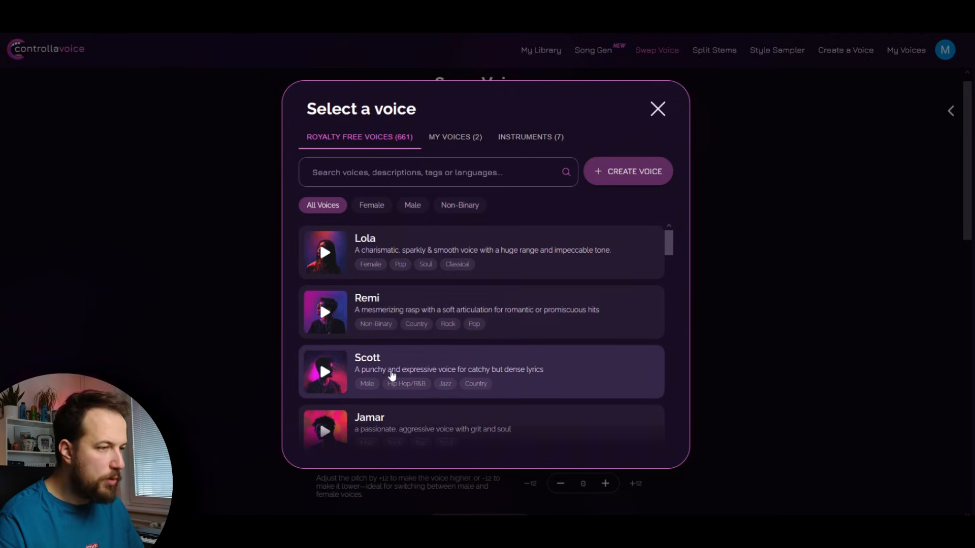
pyautogui.click(325, 375)
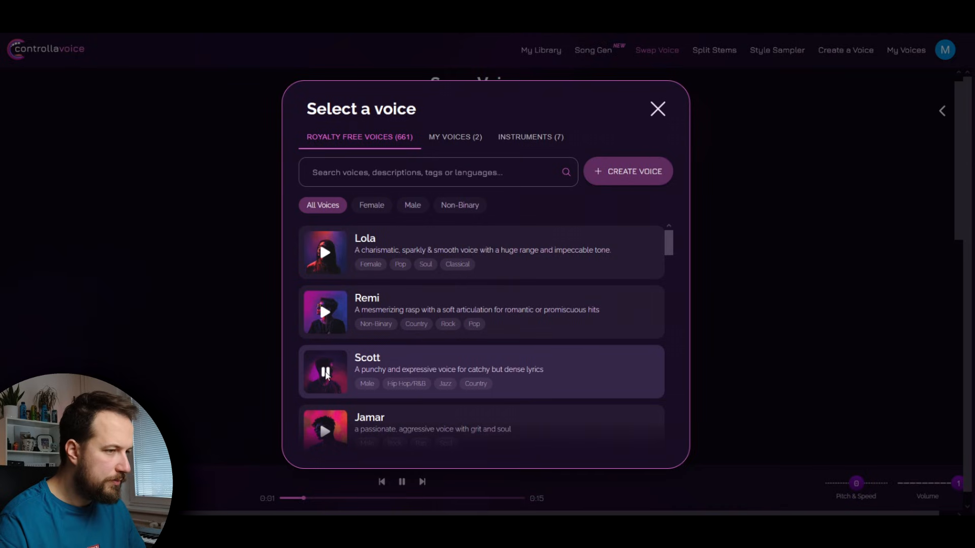
pyautogui.click(325, 374)
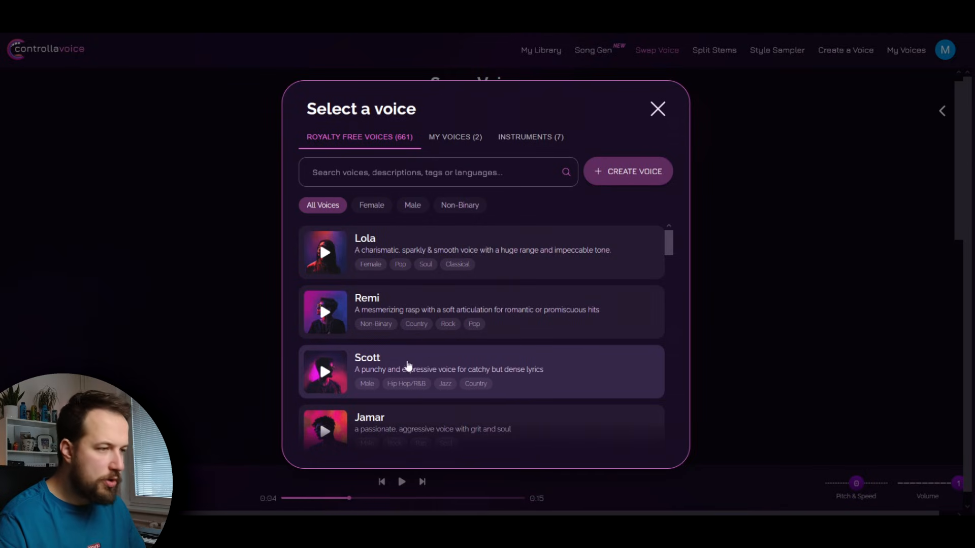
pyautogui.click(401, 366)
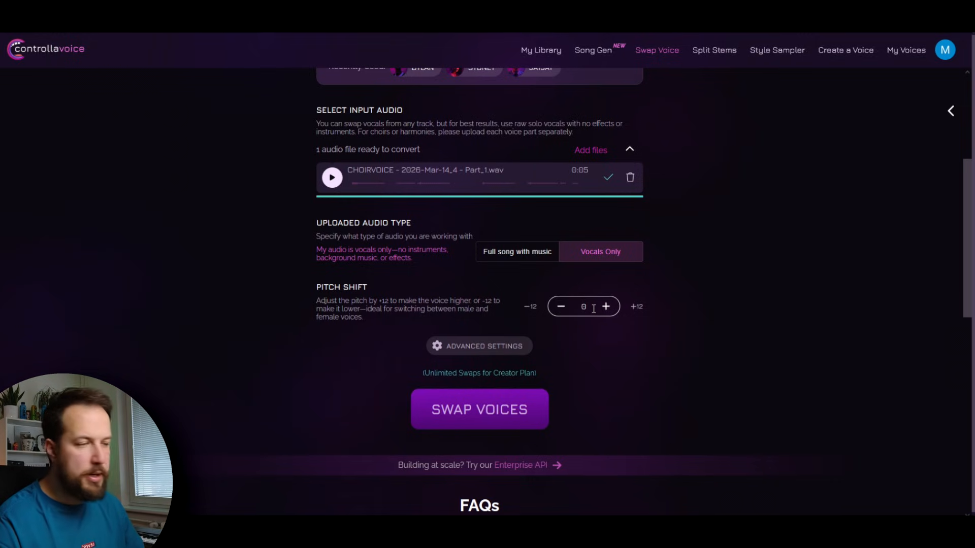
# Set Accent Preference to about halfway between source and target accent, save the settings, and run the voice swap
pyautogui.click(478, 350)
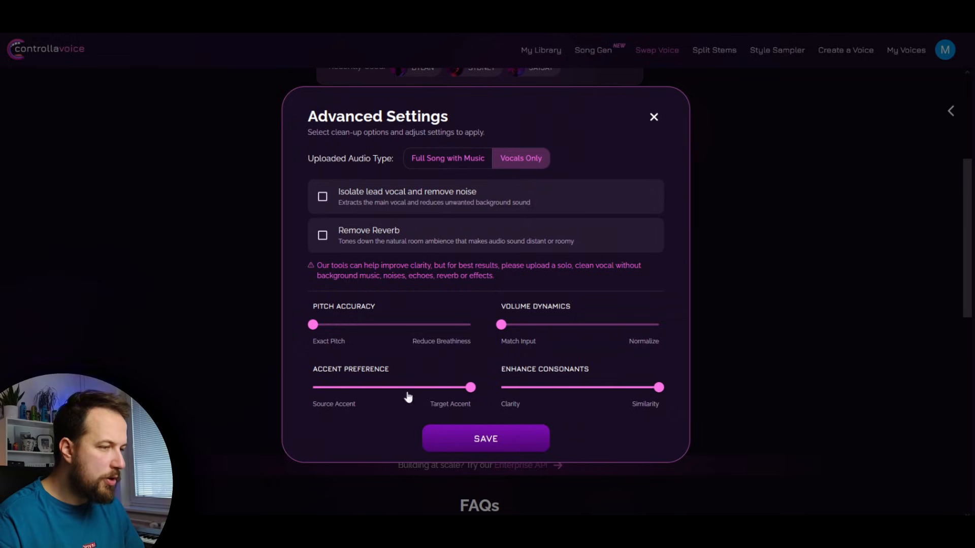
pyautogui.click(391, 392)
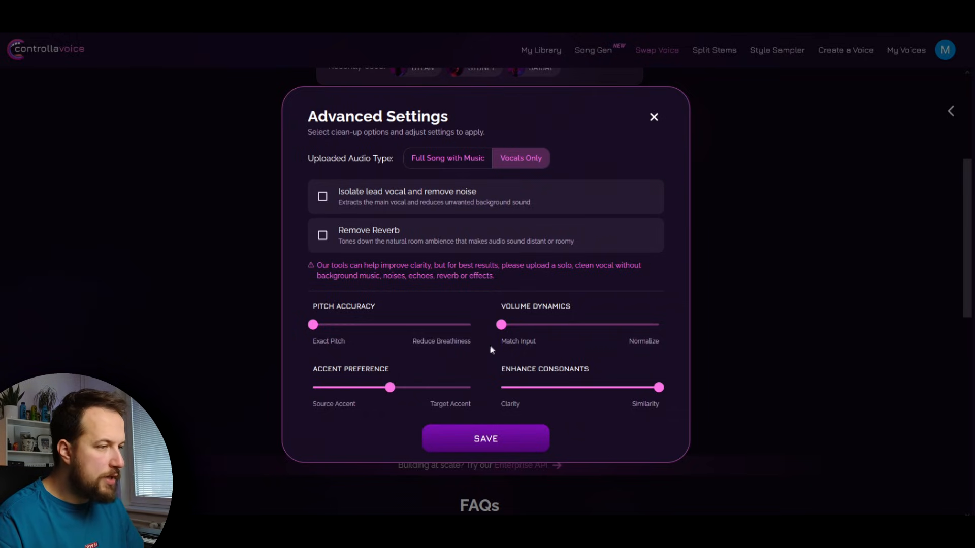
pyautogui.click(495, 438)
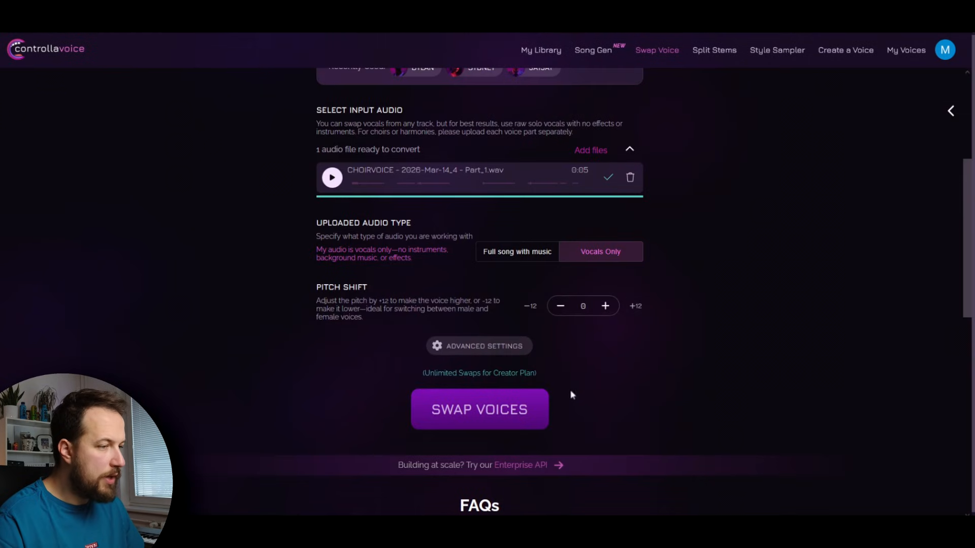
pyautogui.click(488, 412)
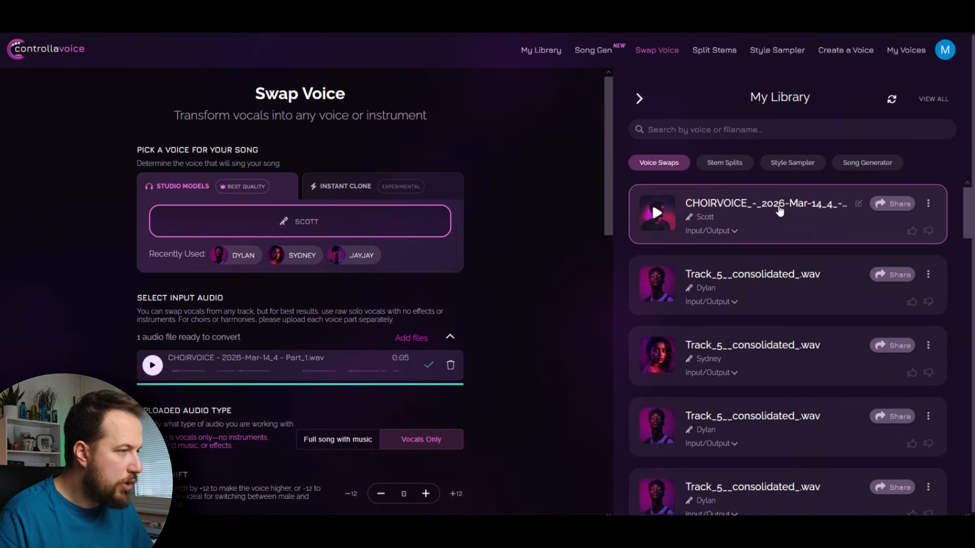
# Listen to the uploaded vocal and the Scott voice swap in the library to compare them
pyautogui.click(710, 230)
pyautogui.click(643, 299)
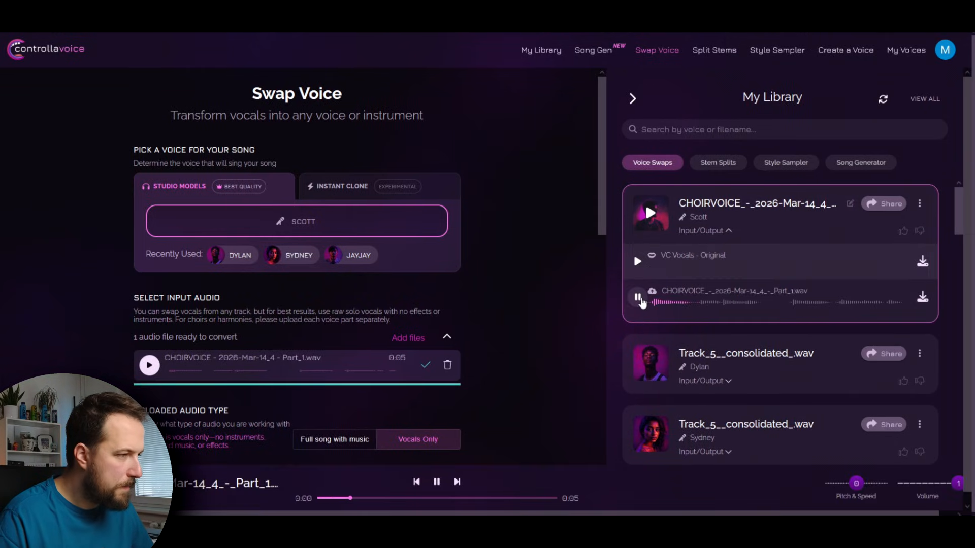
pyautogui.click(639, 299)
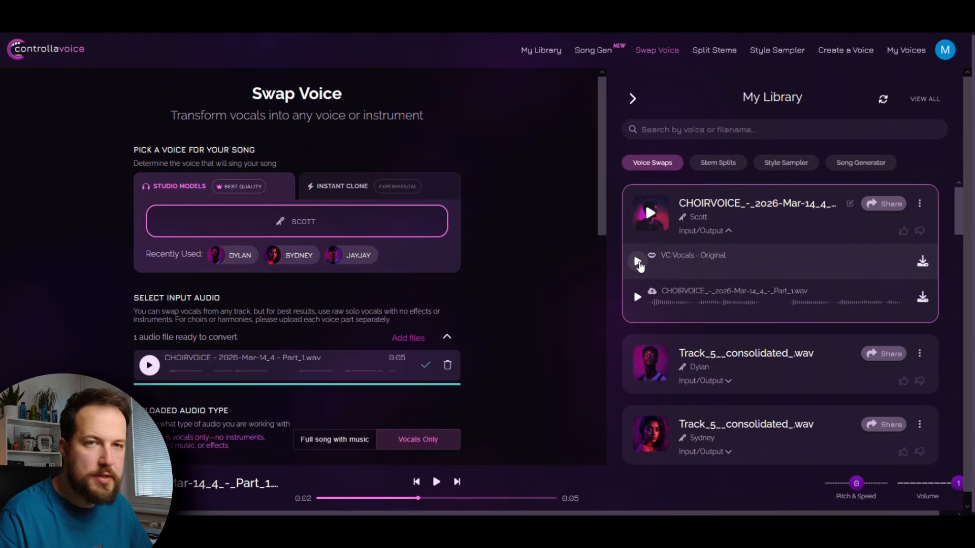
pyautogui.click(638, 262)
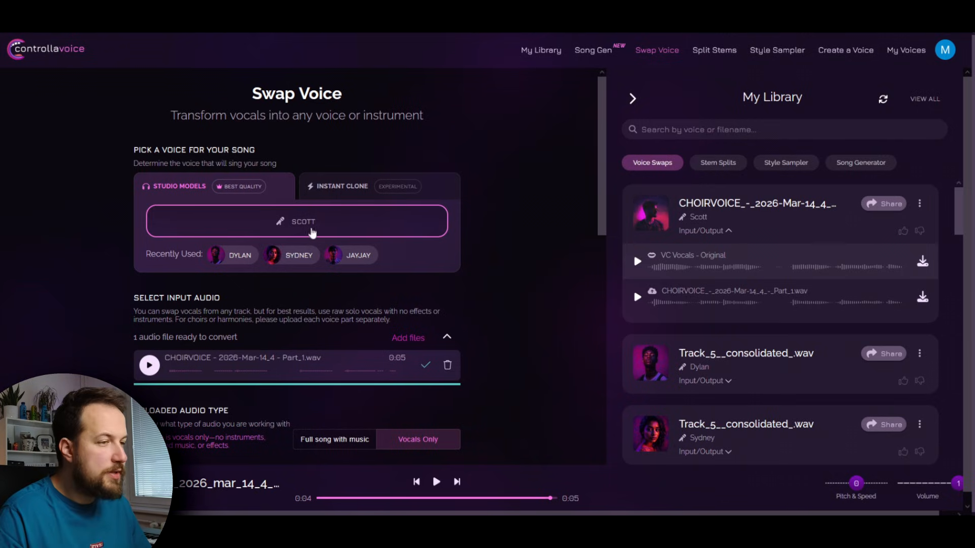
# Preview and select the female royalty-free voice Lola, and set the pitch shift to 12
pyautogui.click(305, 224)
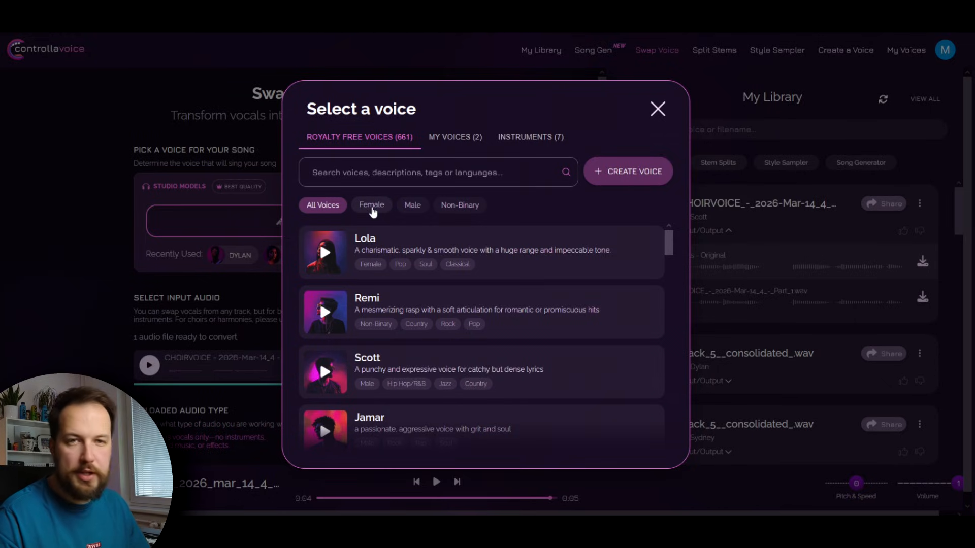
pyautogui.click(372, 208)
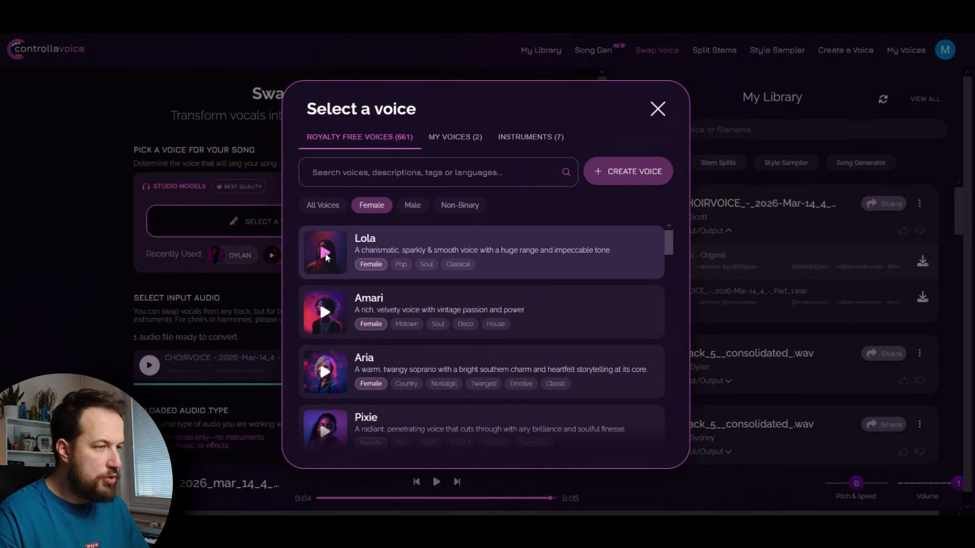
pyautogui.click(326, 254)
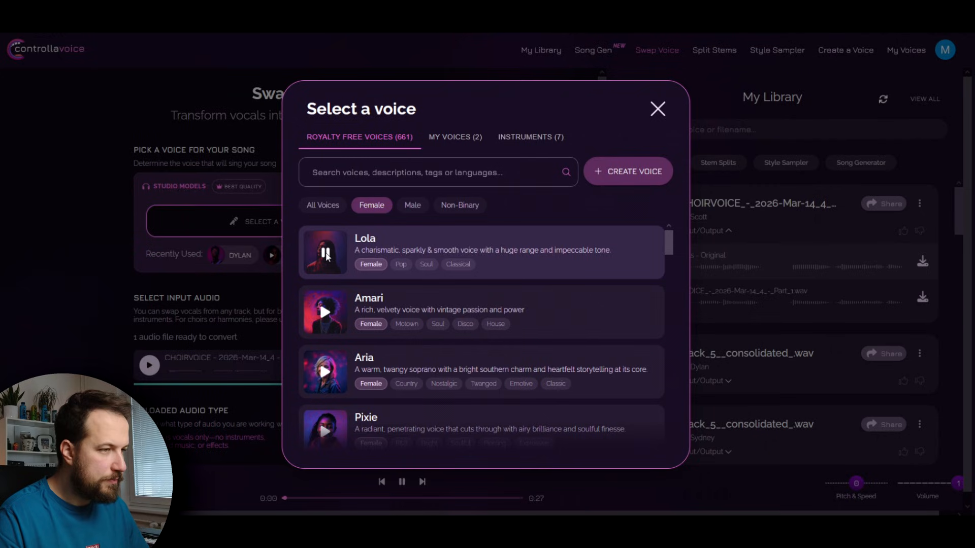
pyautogui.click(326, 254)
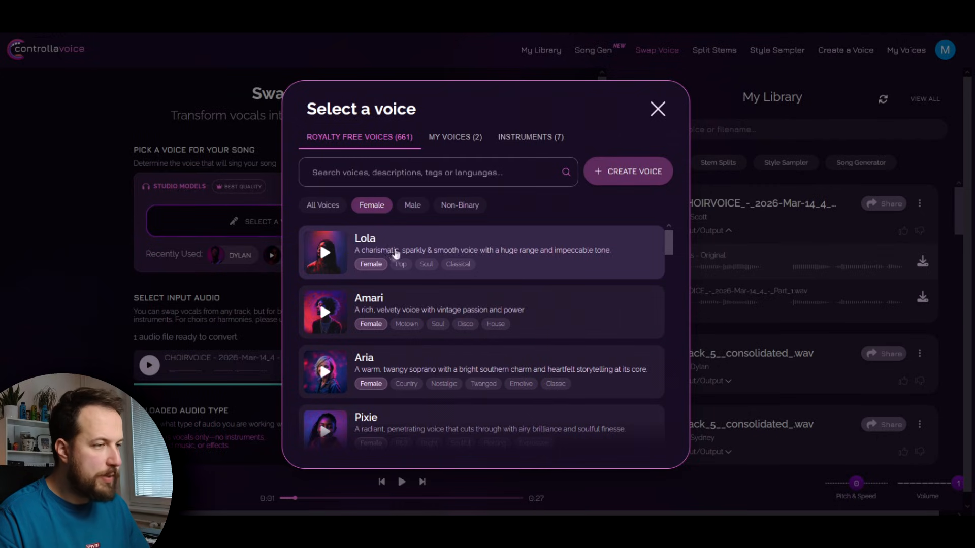
pyautogui.click(395, 252)
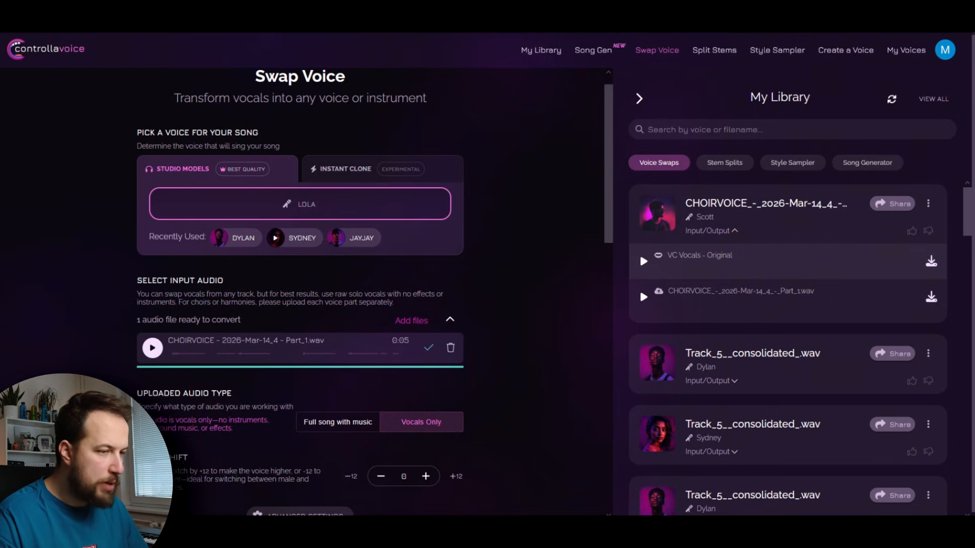
pyautogui.scroll(-3, 195, 459)
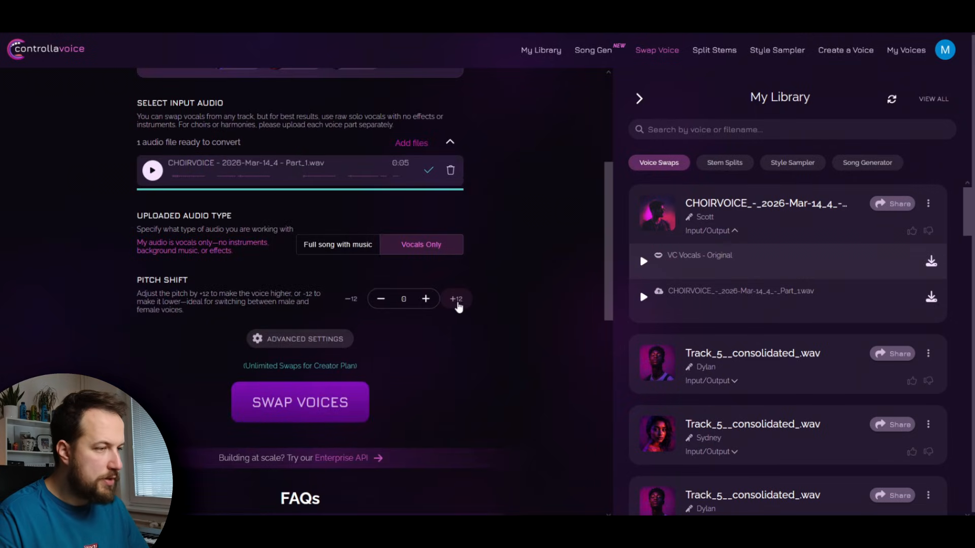
pyautogui.click(456, 300)
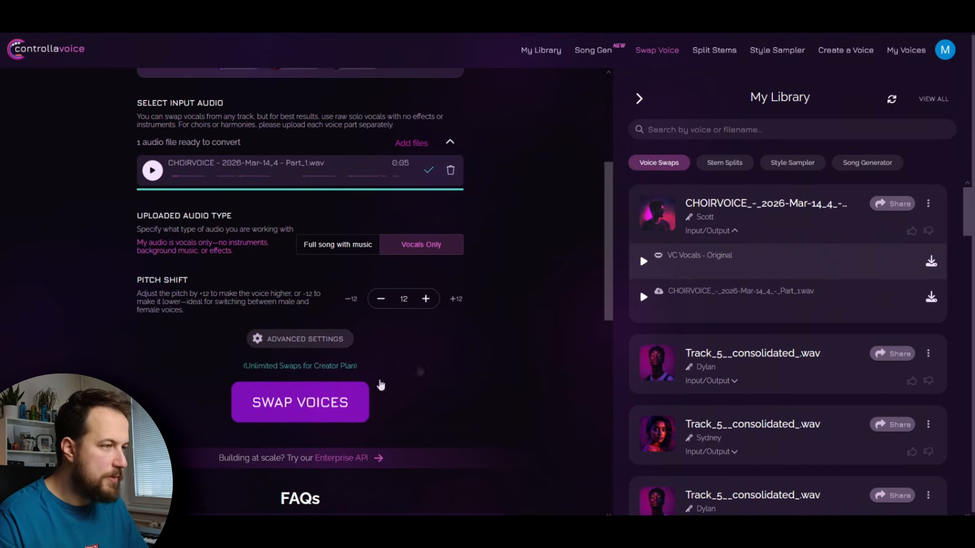
# Run the voice swap with Lola on the uploaded vocal and listen to the converted result in the library
pyautogui.click(350, 399)
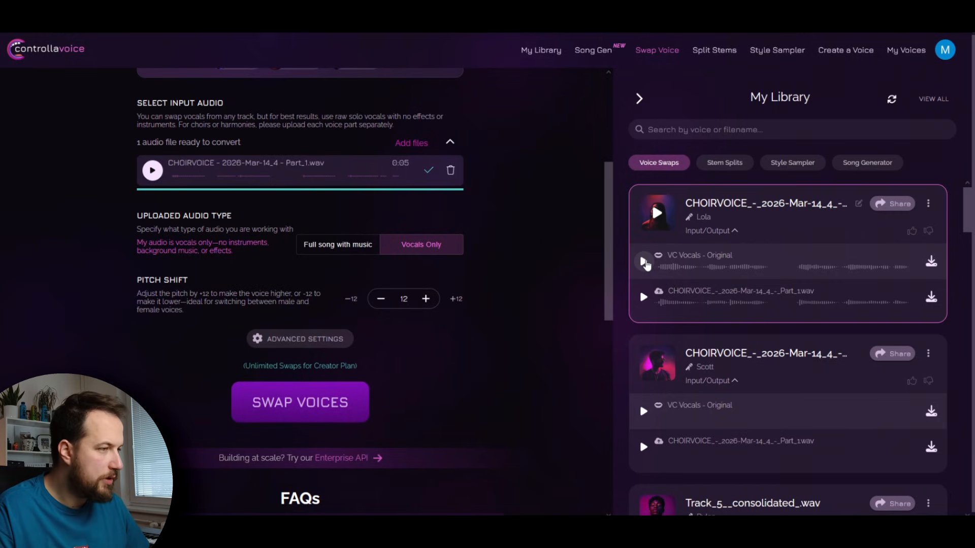
pyautogui.click(644, 262)
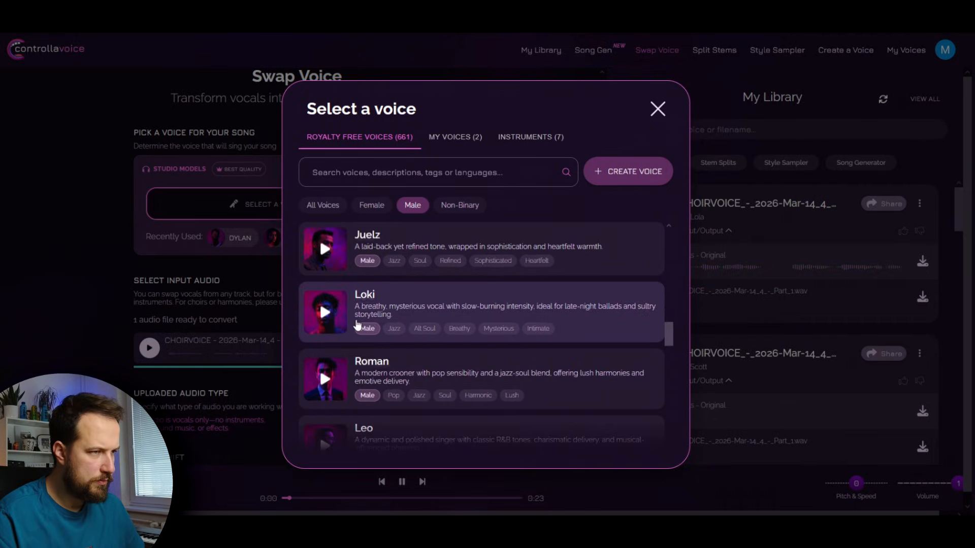
# Preview the male royalty-free voice Davie and select it as the studio model
pyautogui.scroll(3, 386, 337)
pyautogui.scroll(1, 388, 337)
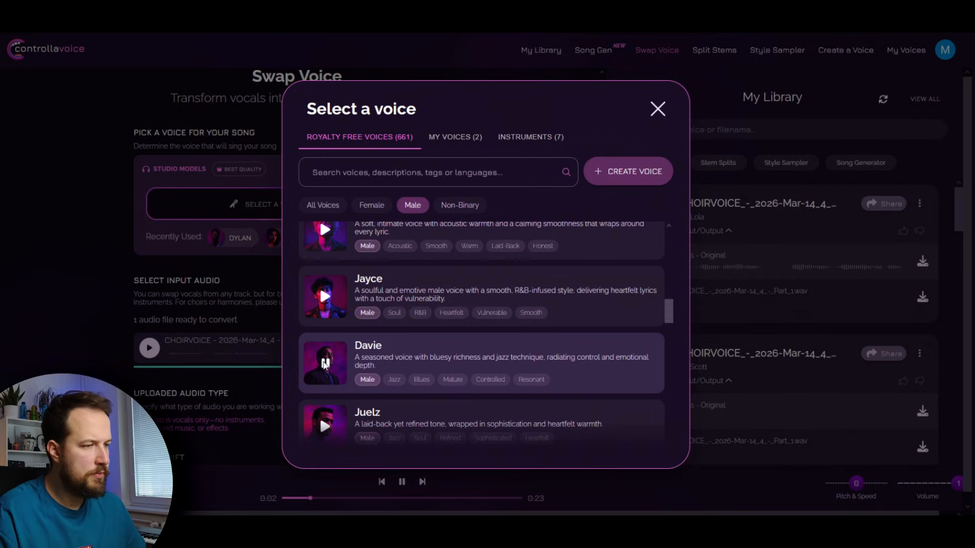
pyautogui.click(325, 364)
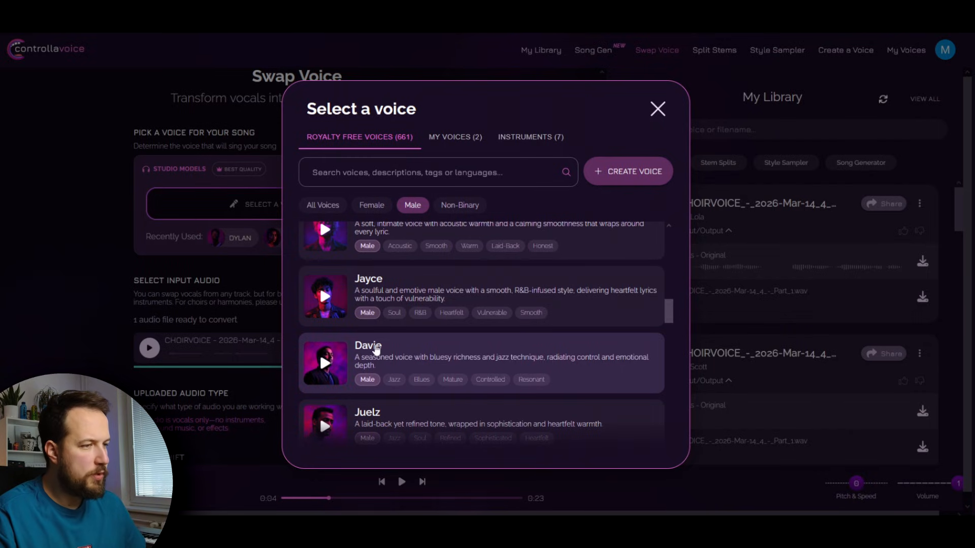
pyautogui.click(380, 354)
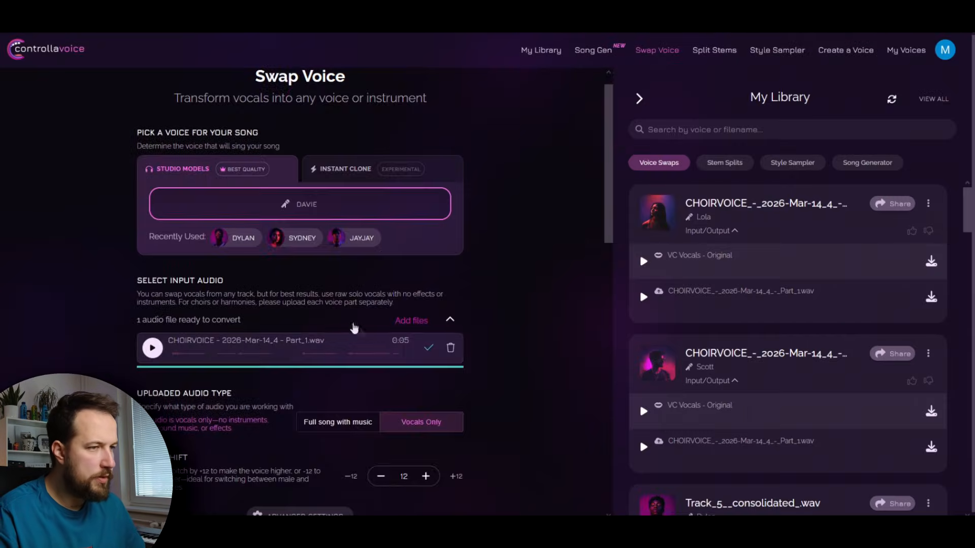
# Set the pitch shift to -12, run the Davie voice swap, and listen to the converted vocal
pyautogui.scroll(-3, 351, 271)
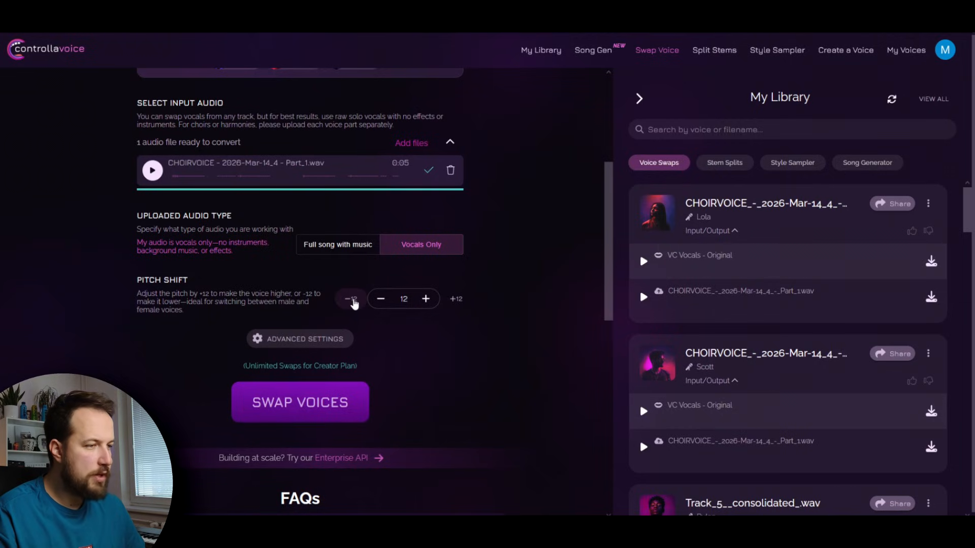
pyautogui.click(458, 302)
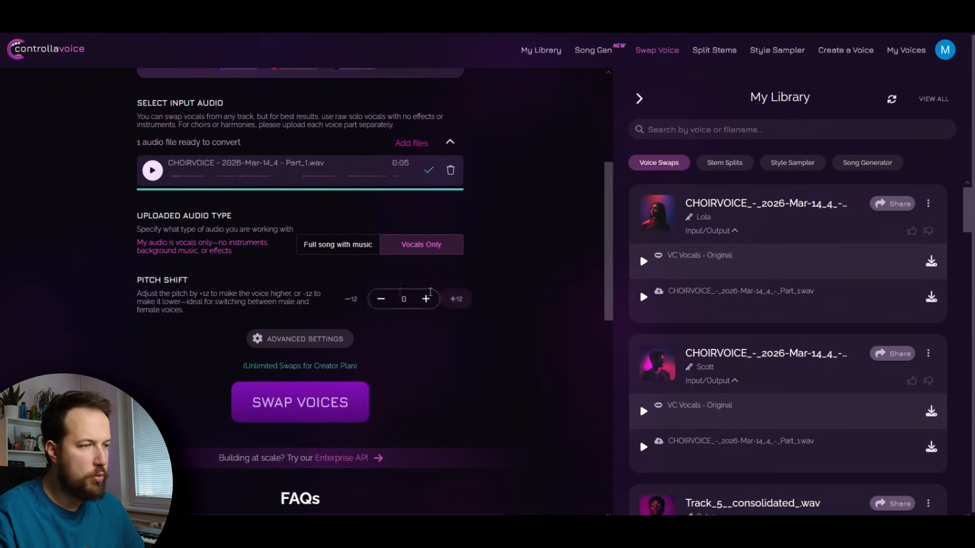
pyautogui.click(356, 303)
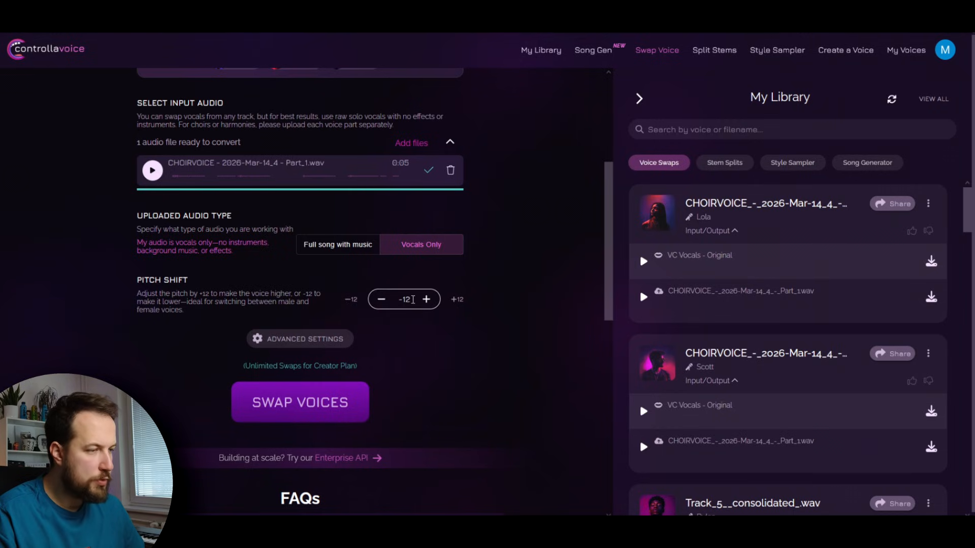
pyautogui.click(307, 406)
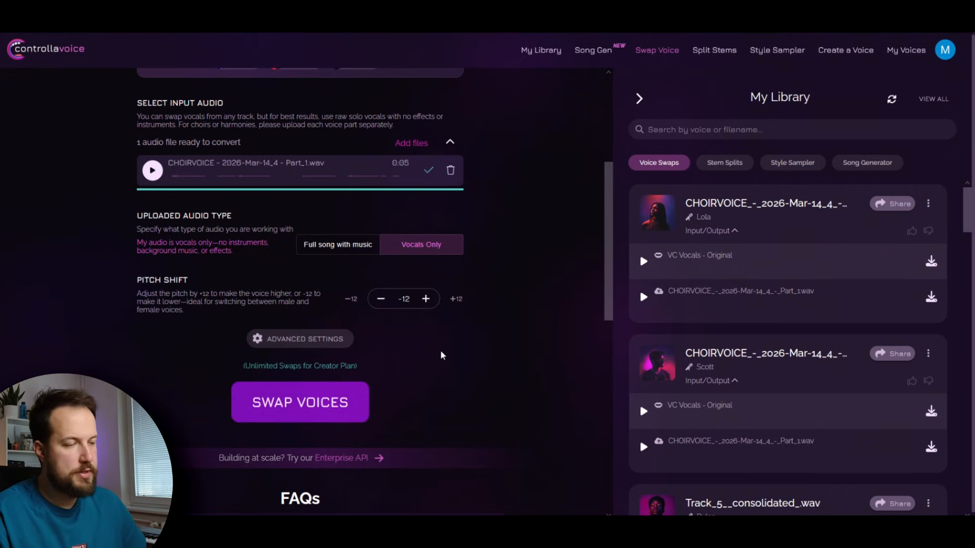
pyautogui.click(643, 262)
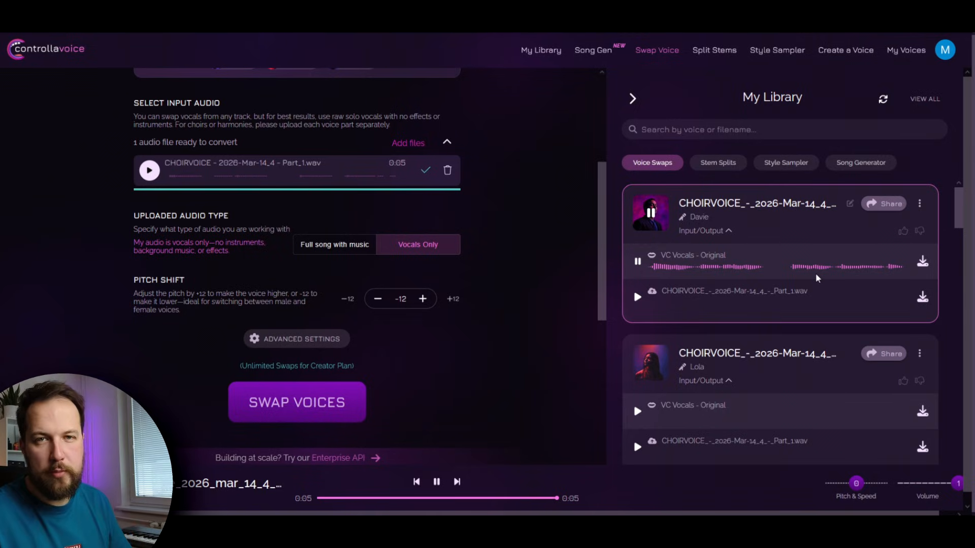
# Replace the studio model with the male royalty-free voice Jamar
pyautogui.scroll(3, 313, 209)
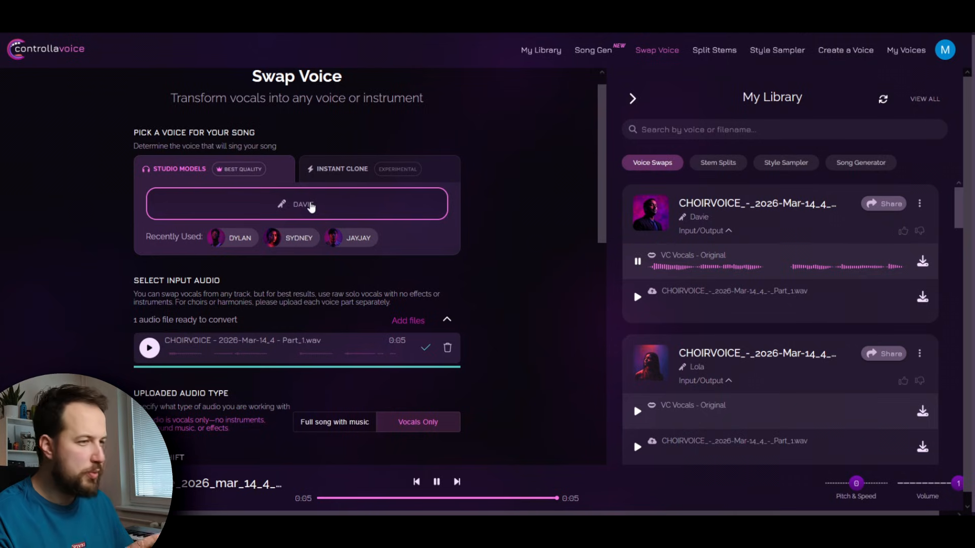
pyautogui.click(311, 205)
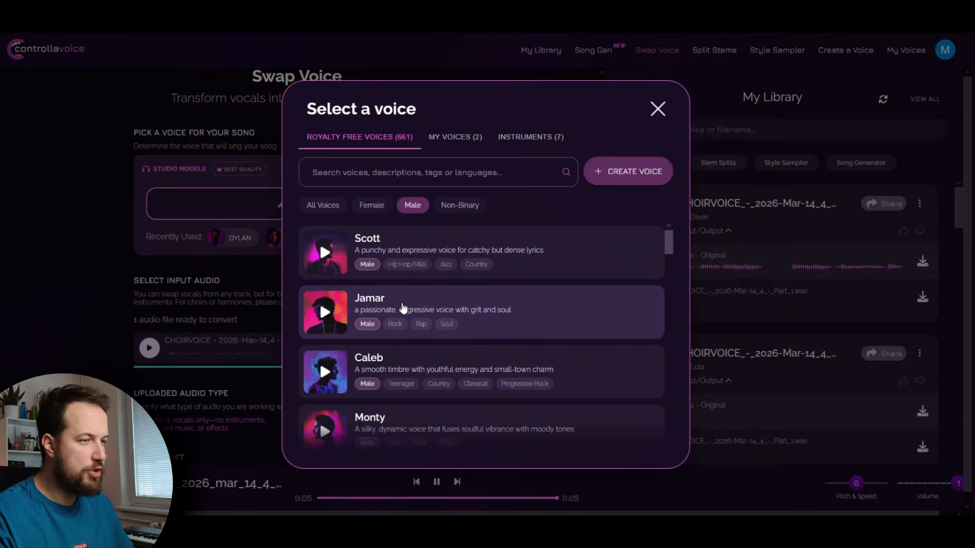
pyautogui.click(406, 310)
# Set Pitch Accuracy to 3 in the advanced settings, save, and run the Jamar voice swap
pyautogui.scroll(-3, 404, 300)
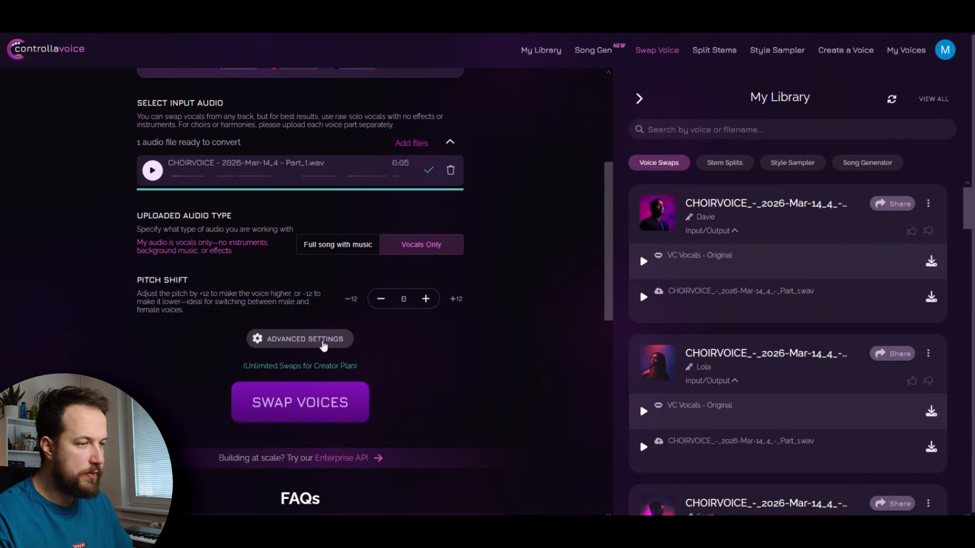
pyautogui.click(323, 345)
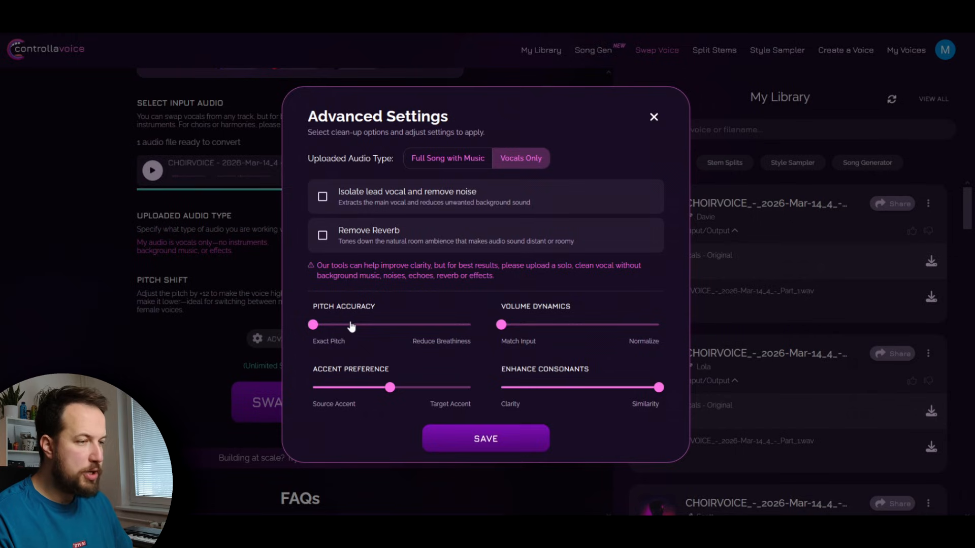
pyautogui.moveTo(367, 328); pyautogui.dragTo(387, 328)
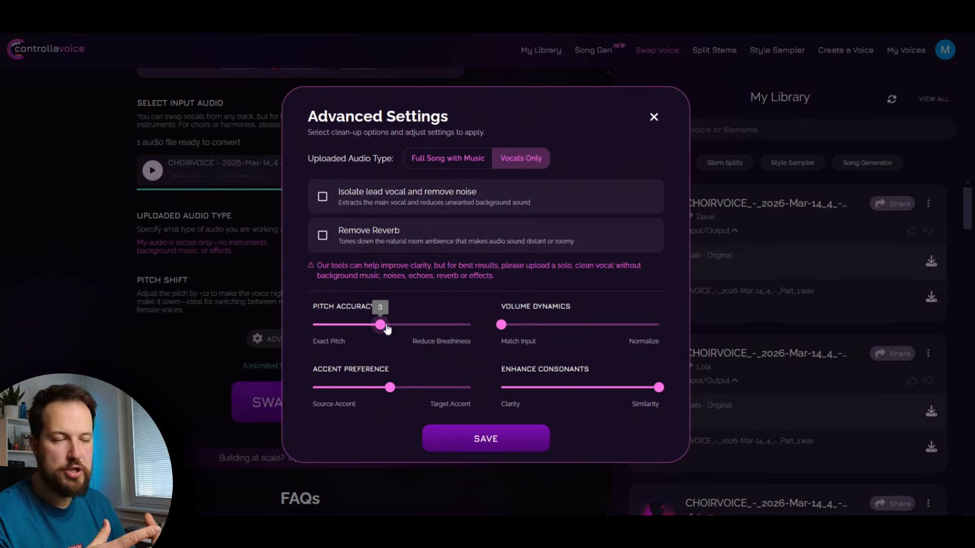
pyautogui.click(477, 440)
pyautogui.click(330, 405)
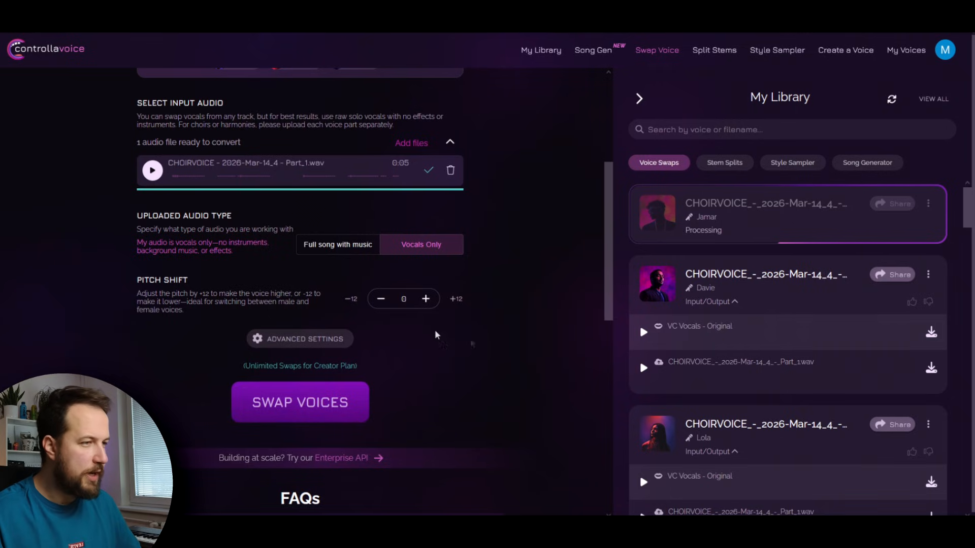
# Select the male royalty-free voice Monty and run its voice swap on the same vocal
pyautogui.scroll(3, 427, 330)
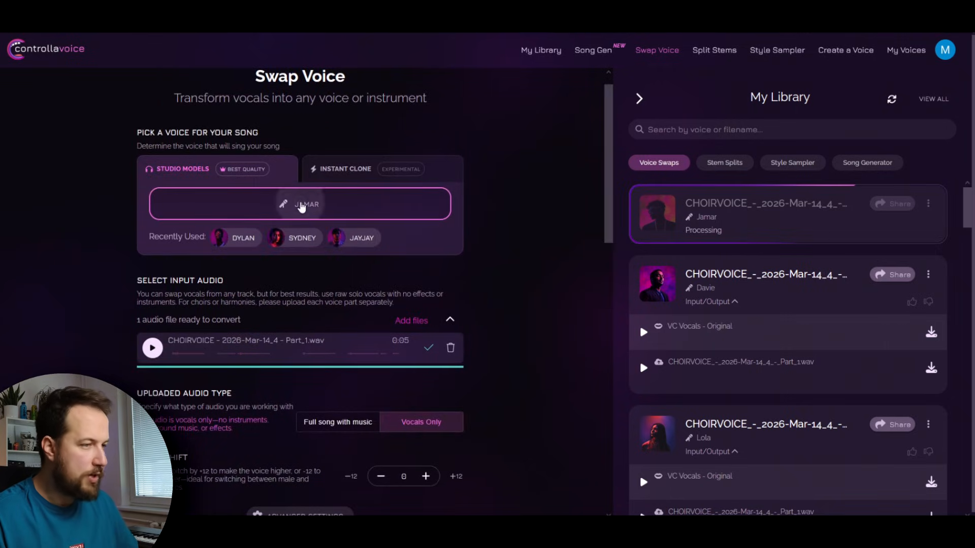
pyautogui.click(301, 206)
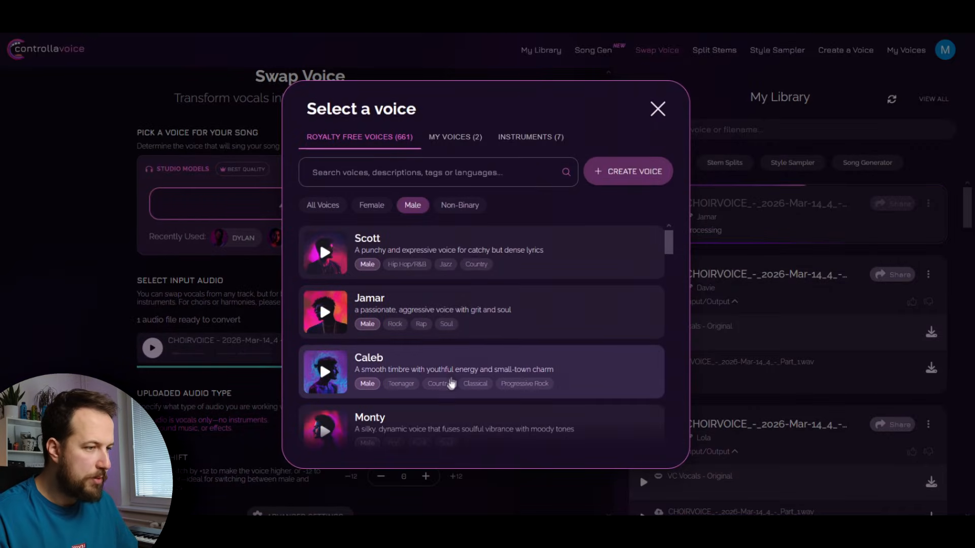
pyautogui.click(438, 424)
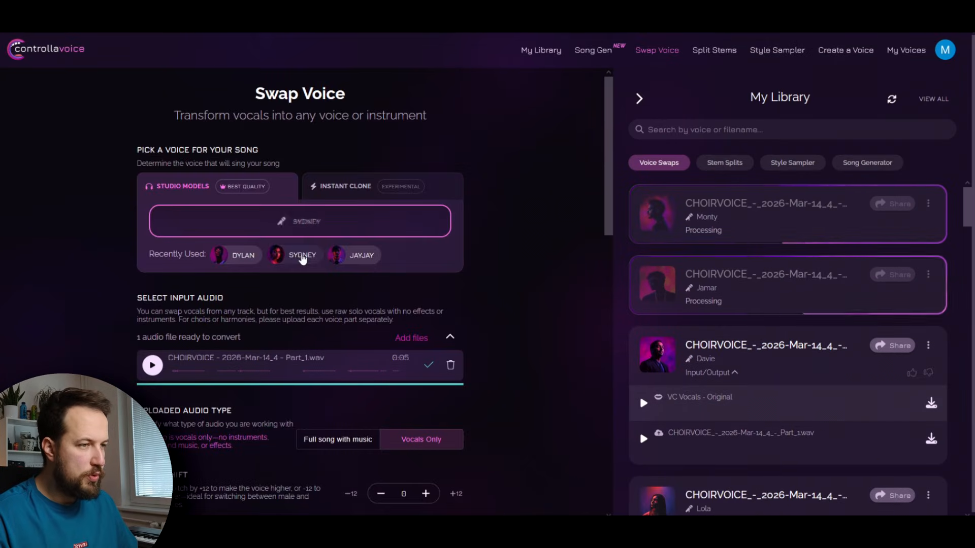
# Switch to the recently used voice Sydney, set the pitch shift to 12, and run the voice swap
pyautogui.scroll(-1, 372, 262)
pyautogui.scroll(-3, 372, 262)
pyautogui.click(455, 316)
pyautogui.click(315, 424)
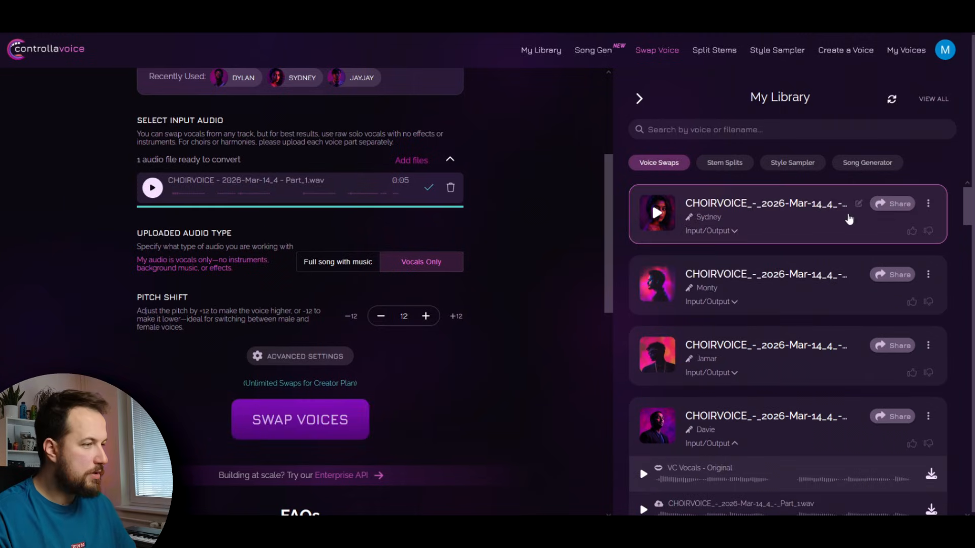
pyautogui.click(775, 213)
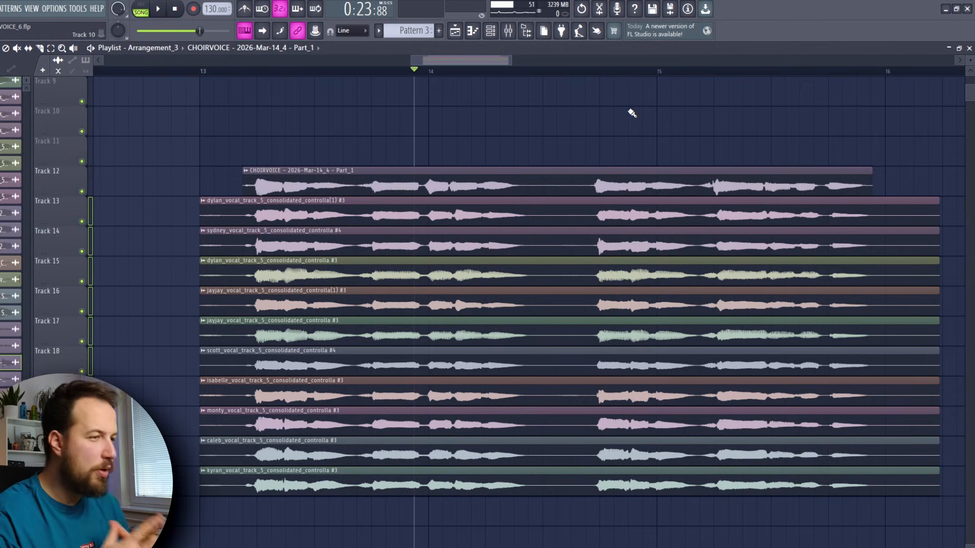
# In FL Studio, play the original vocal on Track 12 soloed and all stacked voice tracks together to compare them
pyautogui.rightClick(82, 191)
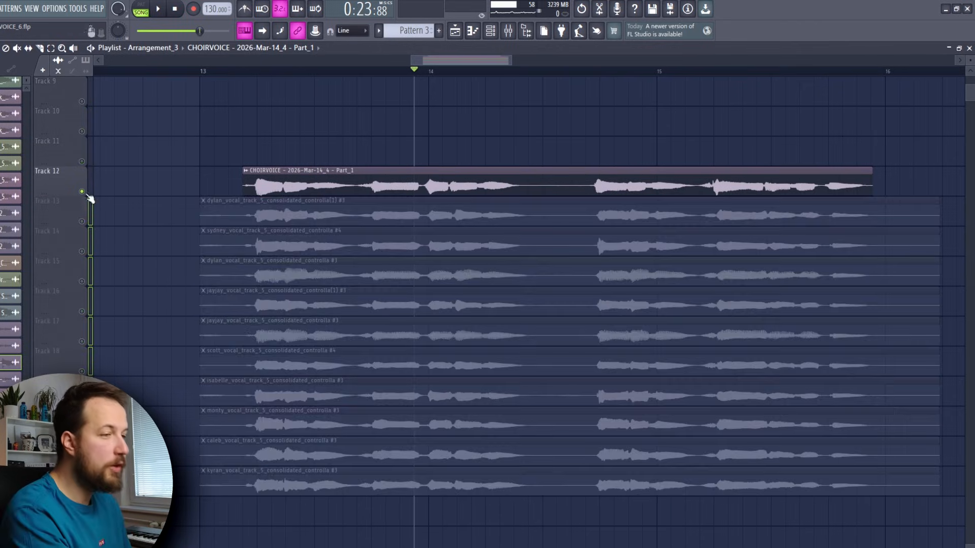
pyautogui.click(259, 71)
pyautogui.press('space')
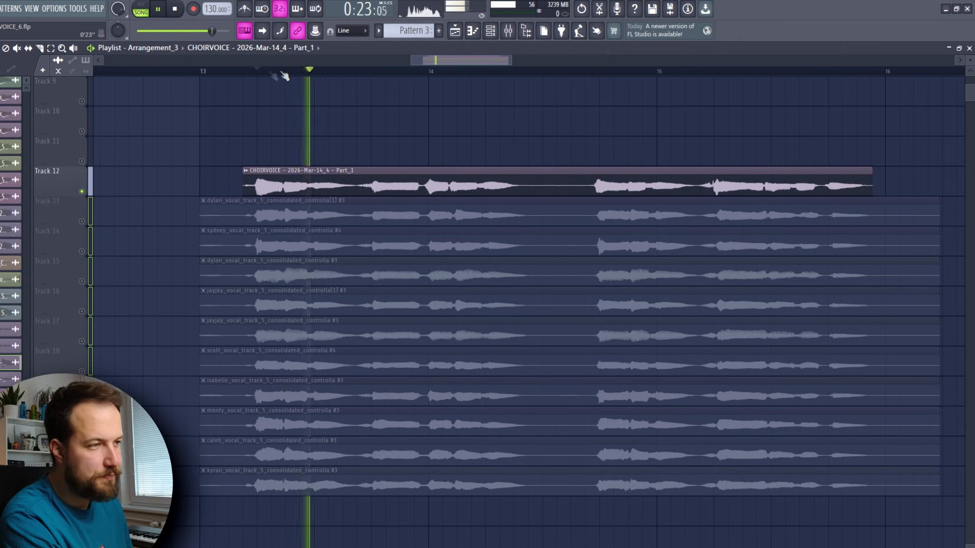
pyautogui.press('space')
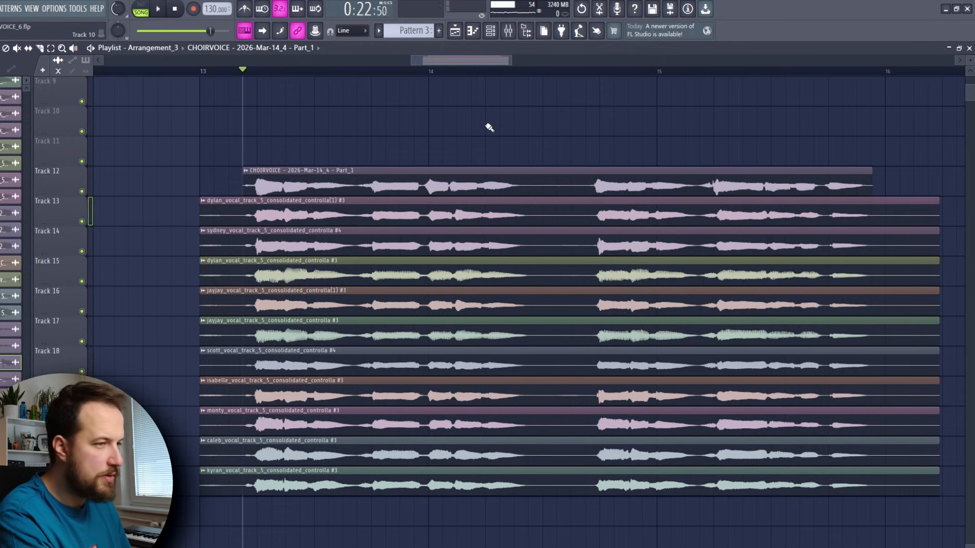
pyautogui.press('space')
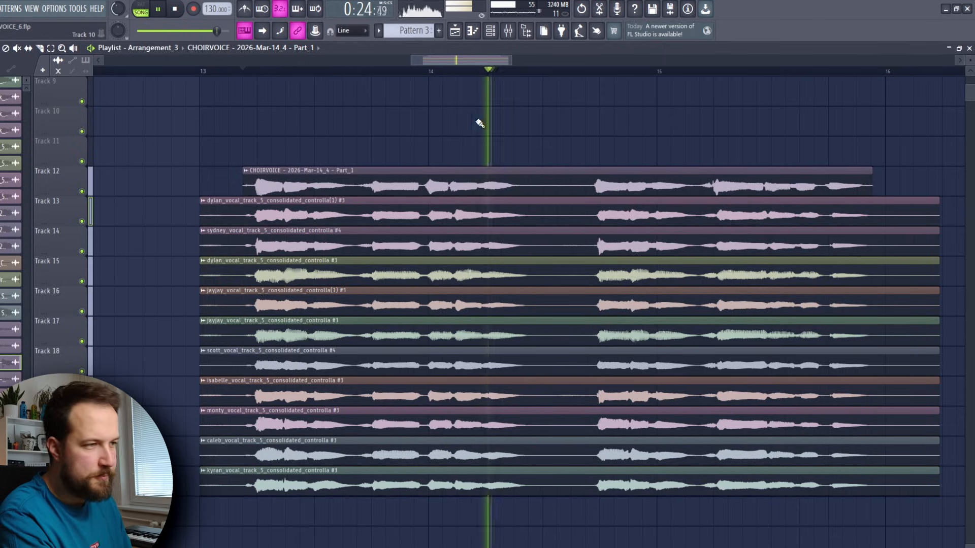
pyautogui.press('space')
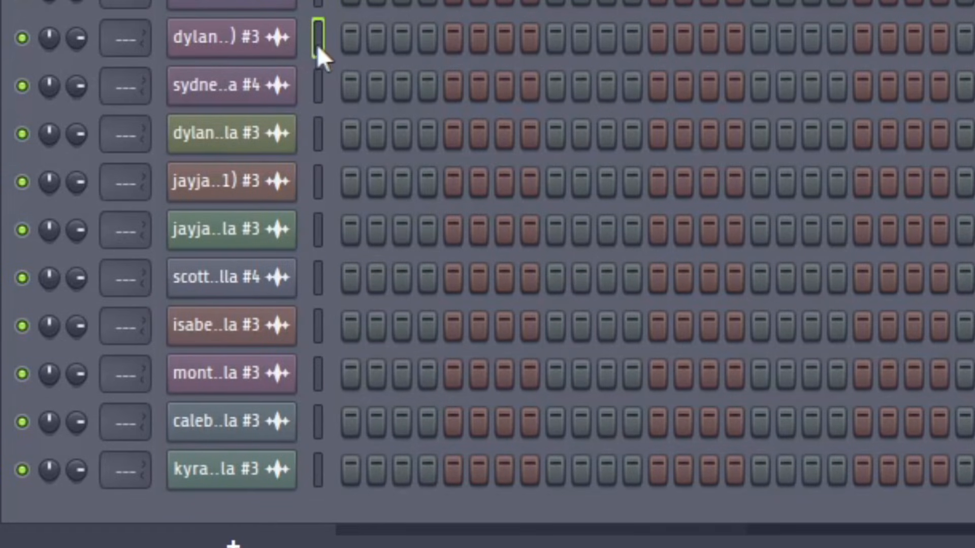
# Route the ten converted voice channels, from dylan (1) #3 to kyran #3, to mixer insert 12 and lower its fader
pyautogui.moveTo(318, 40); pyautogui.dragTo(325, 452)
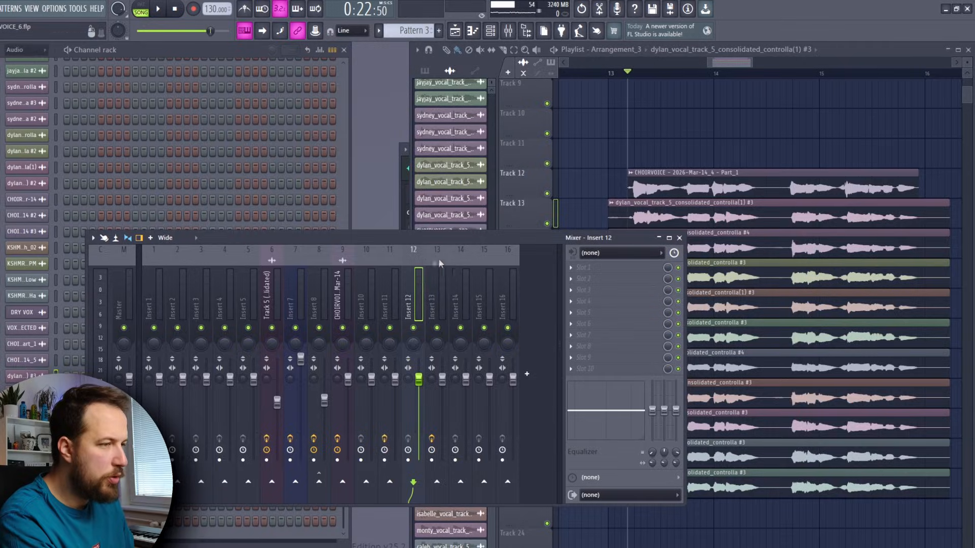
pyautogui.rightClick(412, 256)
pyautogui.moveTo(556, 300)
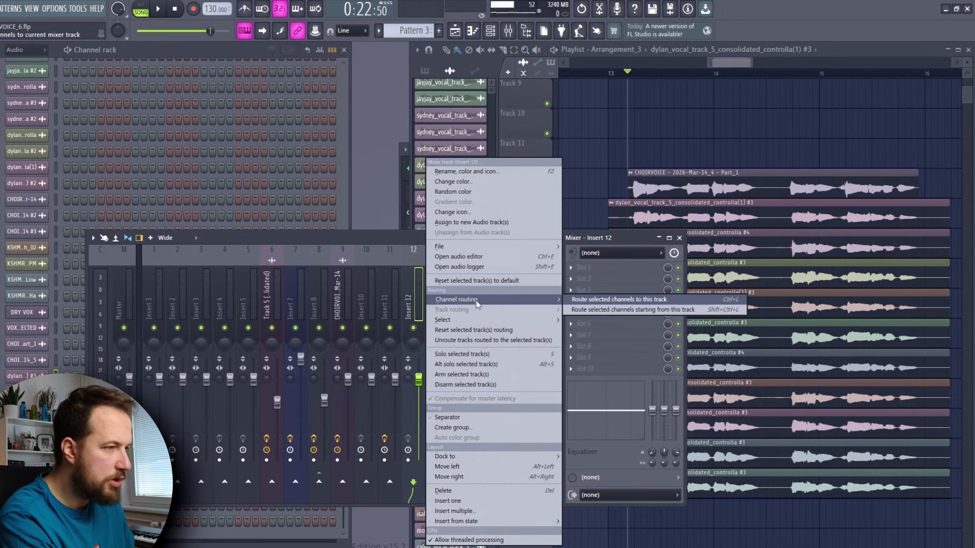
pyautogui.click(630, 302)
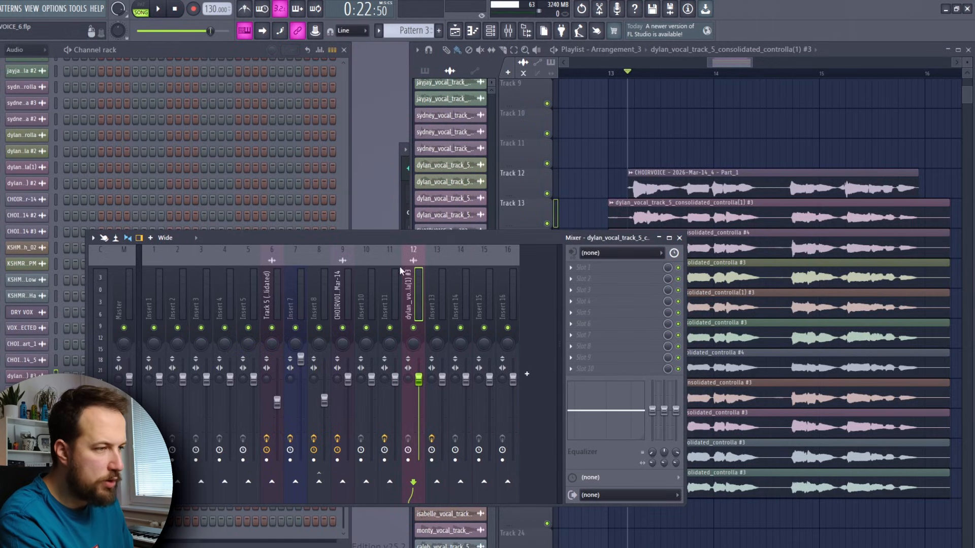
pyautogui.moveTo(426, 380); pyautogui.dragTo(421, 436)
pyautogui.press('space')
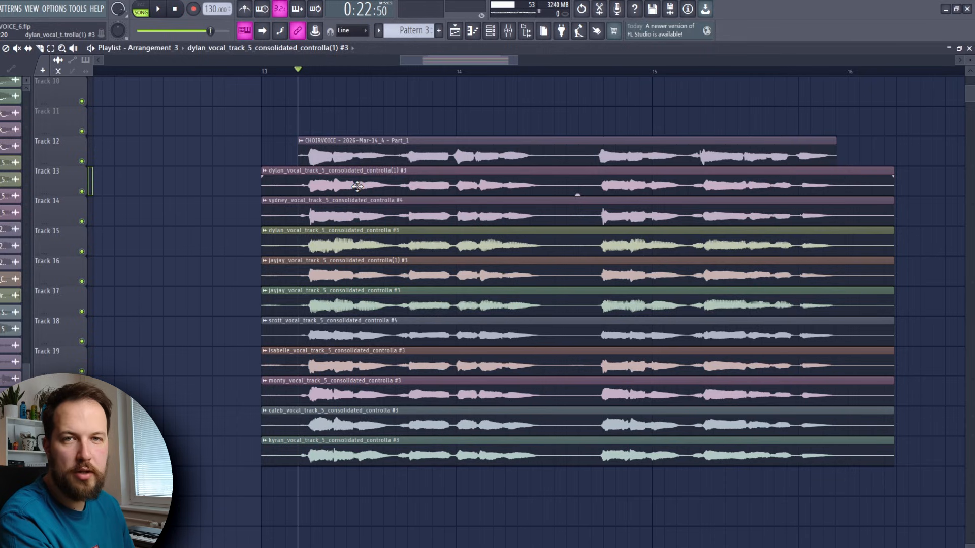
# Duplicate the ten voice clips on Tracks 13 to 22 as unique clips below them, leaving one empty track between
pyautogui.moveTo(925, 169); pyautogui.dragTo(295, 486)
pyautogui.scroll(-2, 355, 441)
pyautogui.keyDown('shift'); pyautogui.moveTo(364, 140); pyautogui.dragTo(362, 451); pyautogui.keyUp('shift')
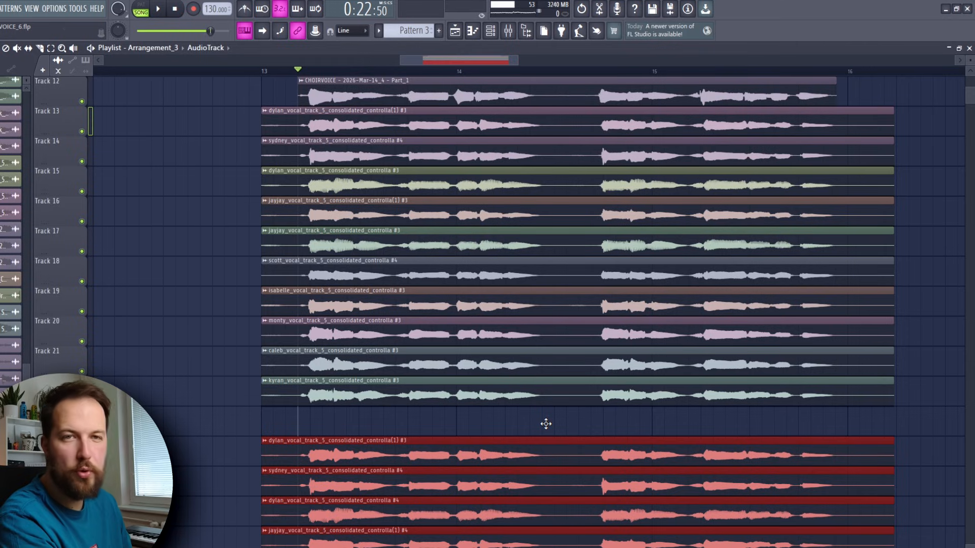
pyautogui.scroll(-7, 546, 424)
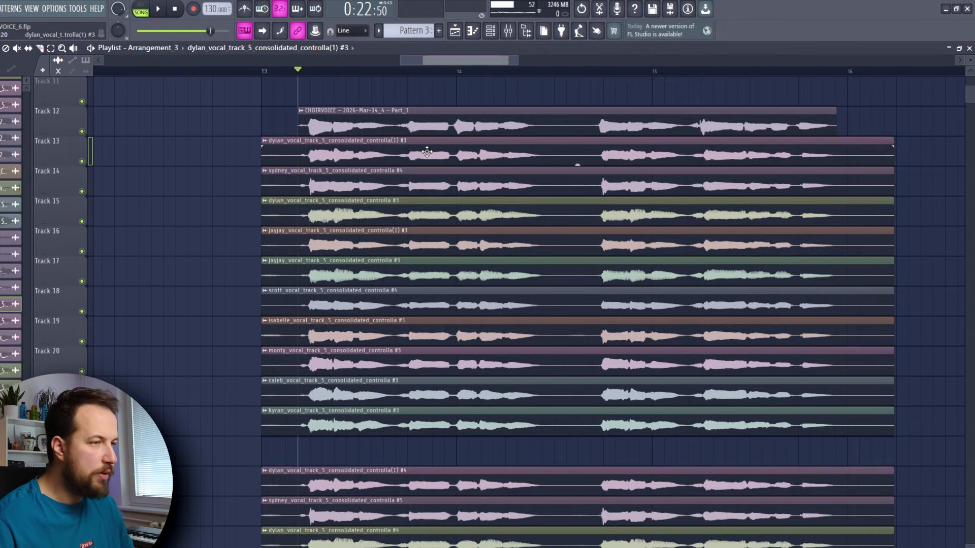
# Pan the voice clips on Tracks 13 to 22 and their duplicates below individually by different amounts to spread the choir in stereo
pyautogui.doubleClick(376, 150)
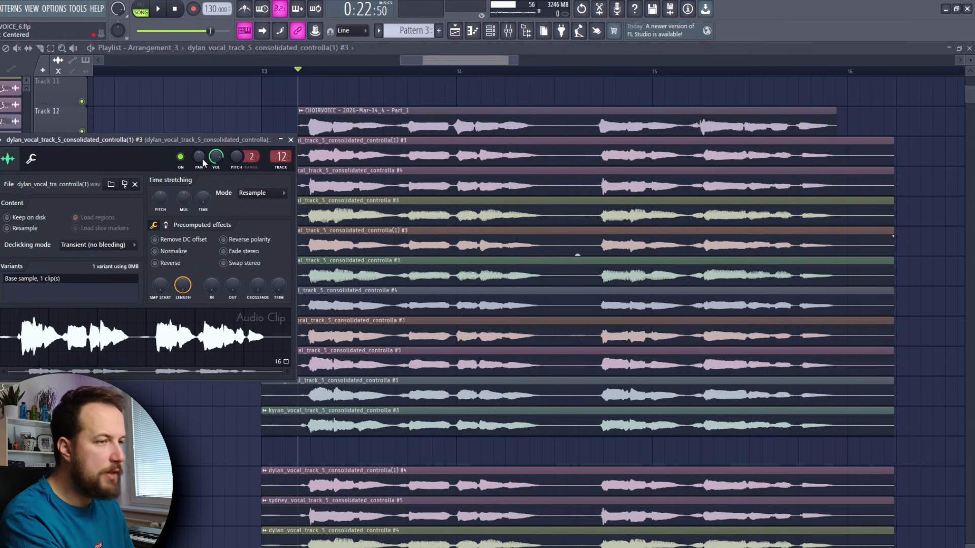
pyautogui.click(286, 139)
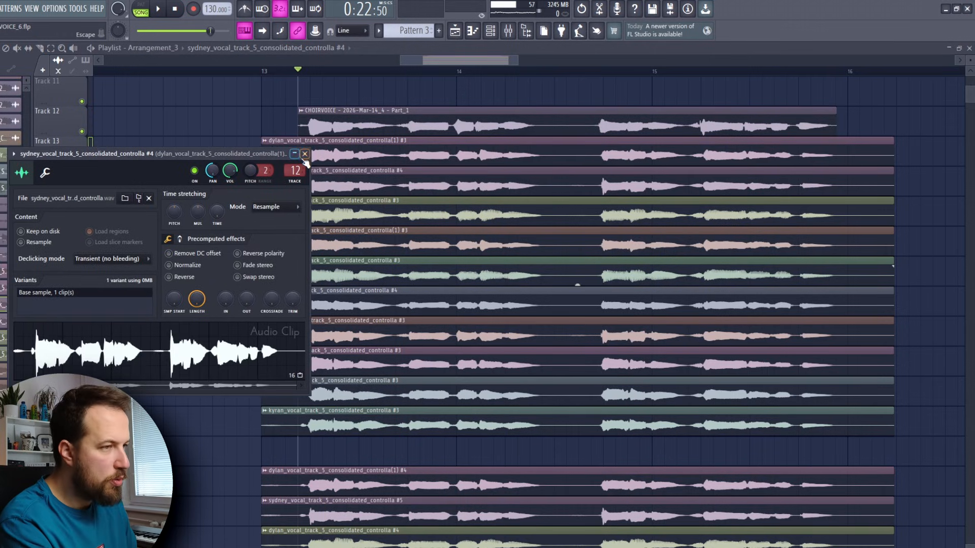
pyautogui.click(304, 154)
pyautogui.doubleClick(372, 202)
pyautogui.click(322, 166)
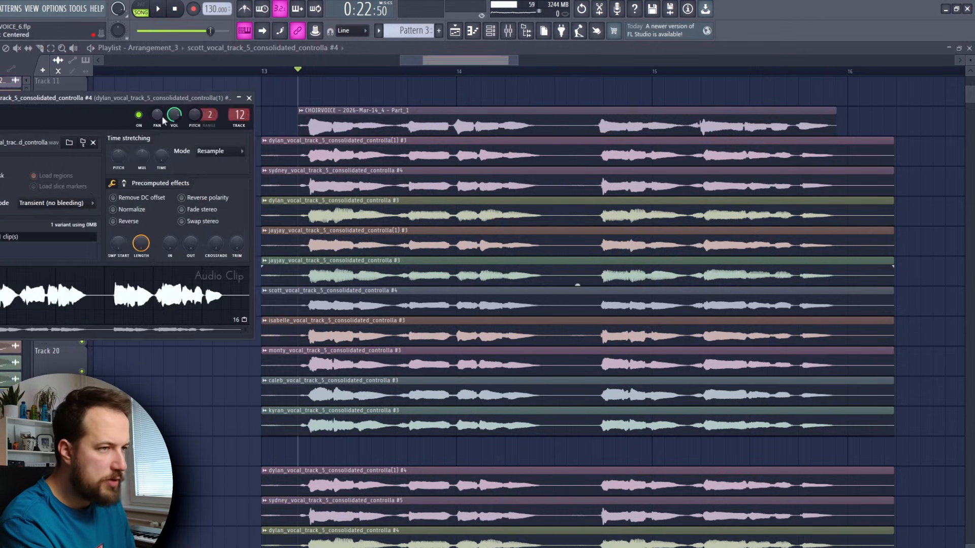
pyautogui.moveTo(160, 116); pyautogui.dragTo(160, 133)
pyautogui.click(249, 98)
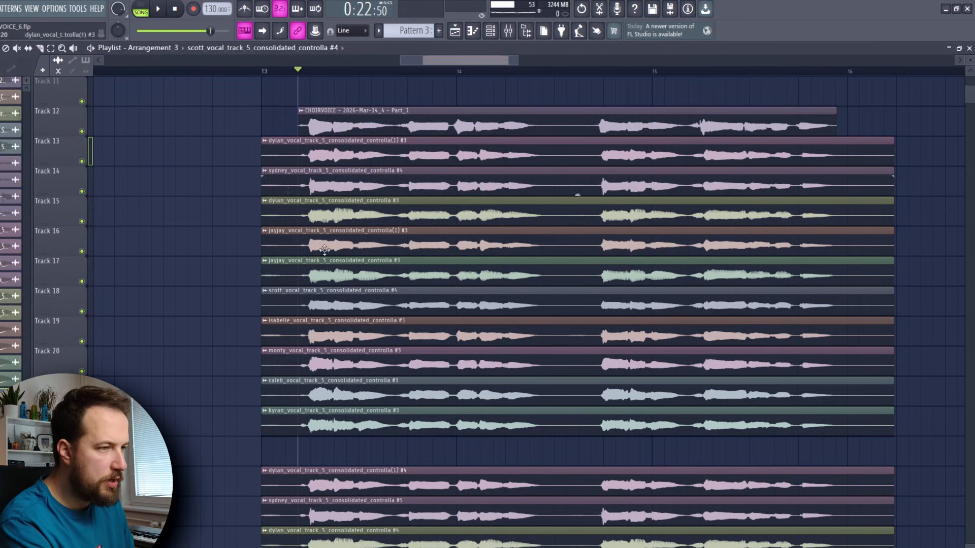
pyautogui.doubleClick(346, 326)
pyautogui.scroll(-3, 429, 237)
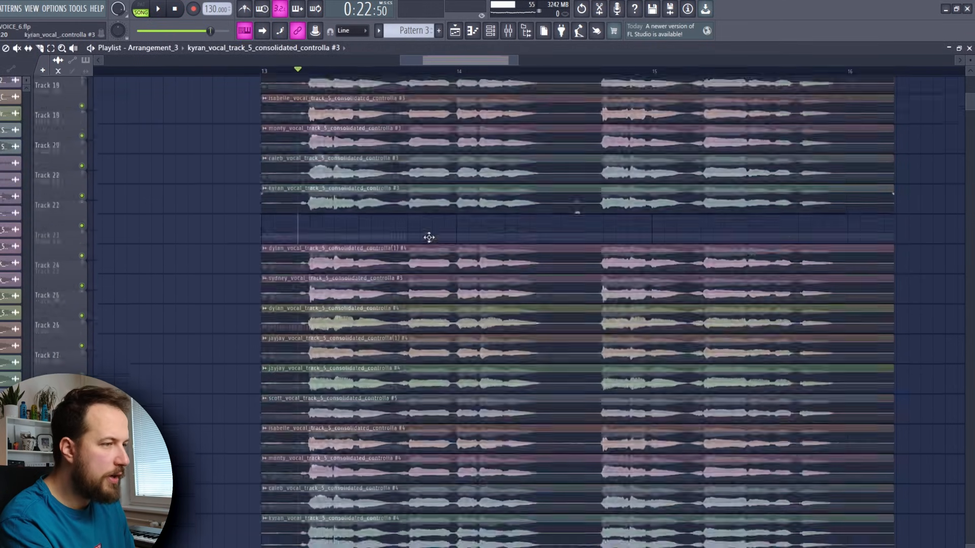
pyautogui.doubleClick(438, 243)
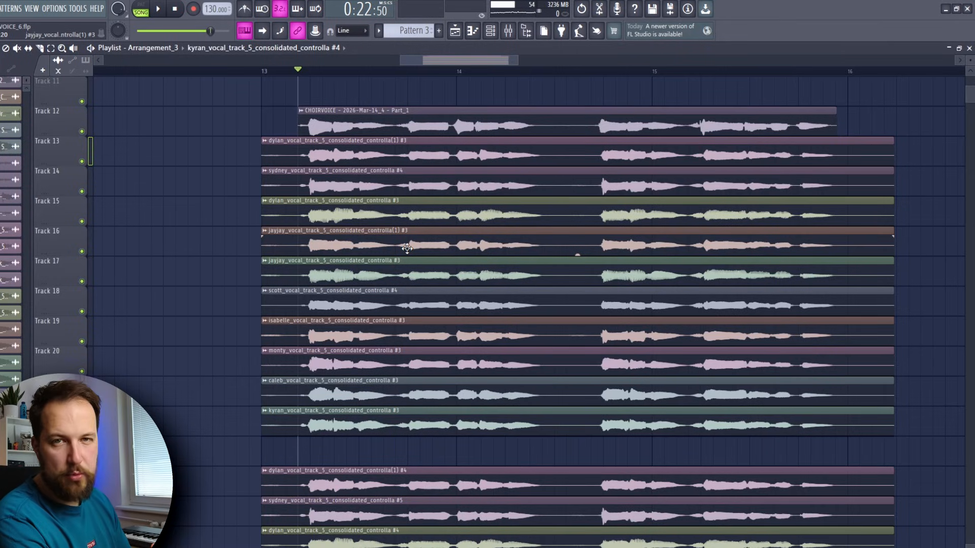
# Nudge the voice clips on Tracks 13 to 22 slightly earlier or later by differing small amounts so their timing varies
pyautogui.scroll(3, 317, 79)
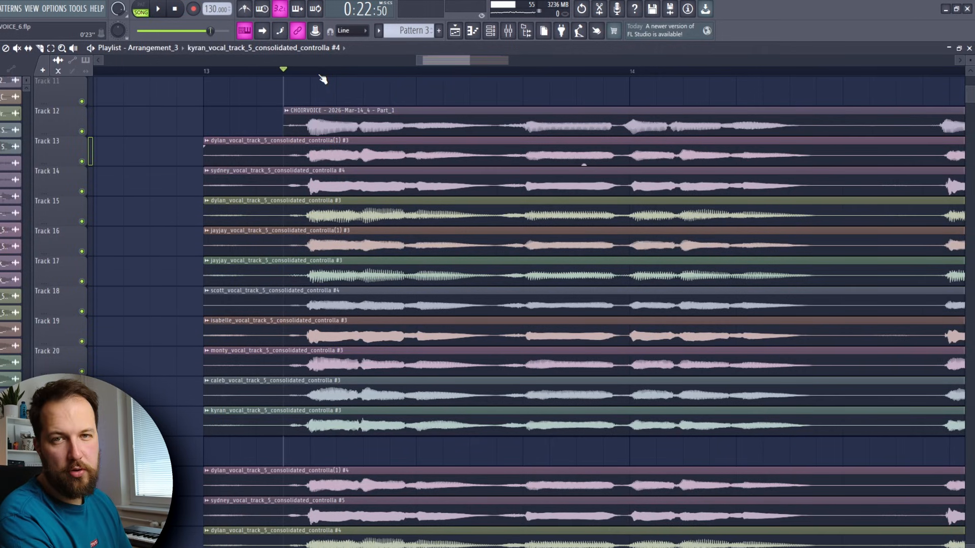
pyautogui.scroll(1, 323, 78)
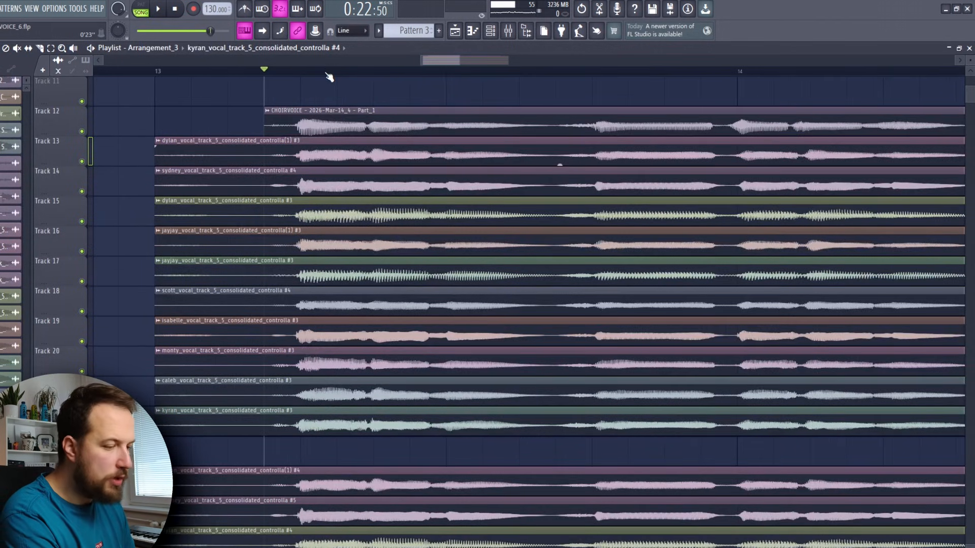
pyautogui.moveTo(330, 154); pyautogui.dragTo(328, 155)
pyautogui.moveTo(317, 185); pyautogui.dragTo(328, 271)
pyautogui.moveTo(328, 305); pyautogui.dragTo(320, 305)
pyautogui.moveTo(330, 333); pyautogui.dragTo(333, 332)
pyautogui.moveTo(325, 366); pyautogui.dragTo(333, 388)
pyautogui.moveTo(327, 423); pyautogui.dragTo(323, 422)
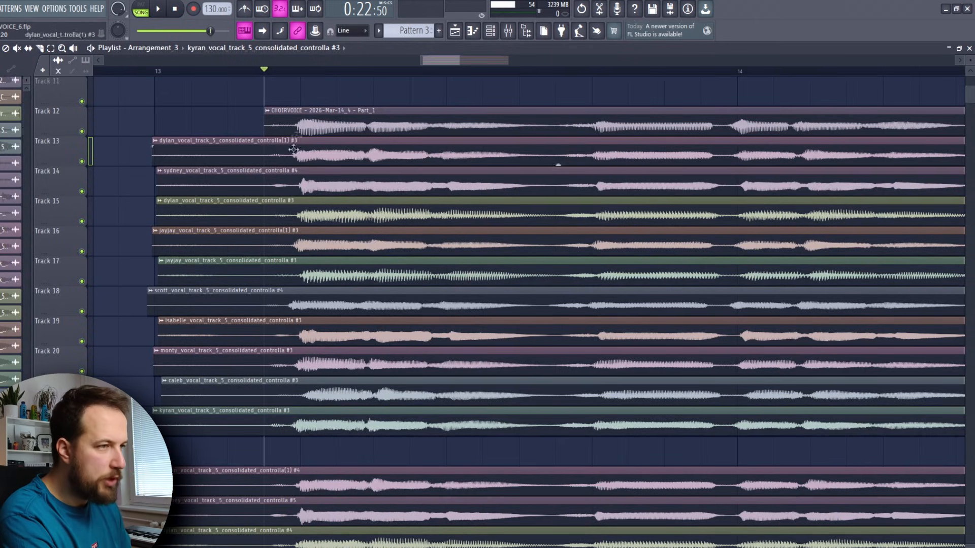
# Offset the start times of the duplicated voice clips from Track 24 downward by slightly different amounts
pyautogui.moveTo(328, 336); pyautogui.dragTo(321, 392)
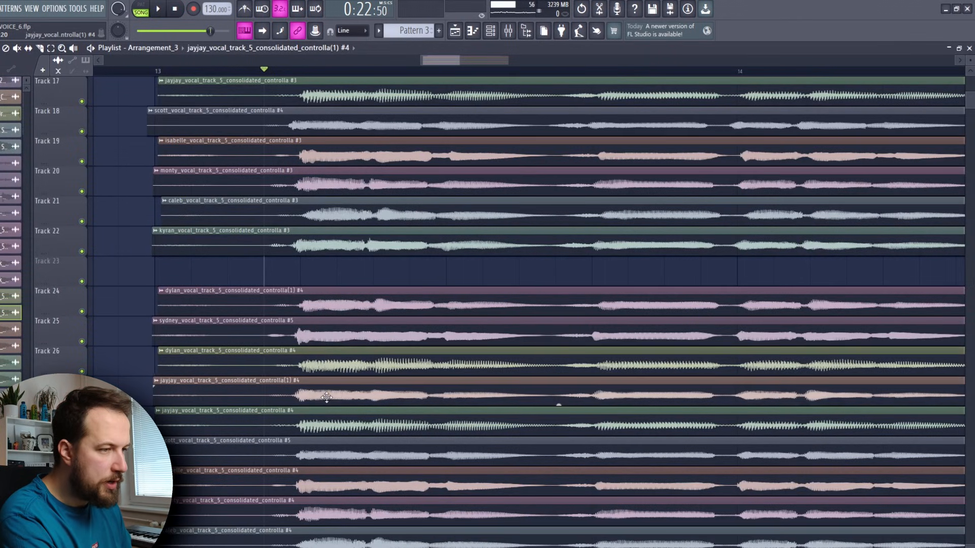
pyautogui.scroll(-2, 321, 392)
pyautogui.moveTo(327, 509); pyautogui.dragTo(322, 509)
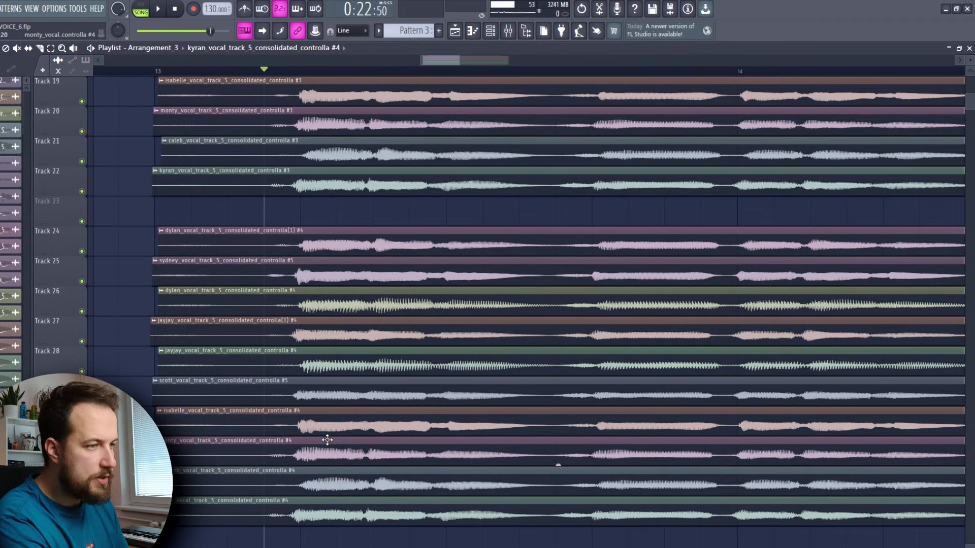
pyautogui.moveTo(328, 247); pyautogui.dragTo(330, 247)
pyautogui.moveTo(329, 302); pyautogui.dragTo(331, 302)
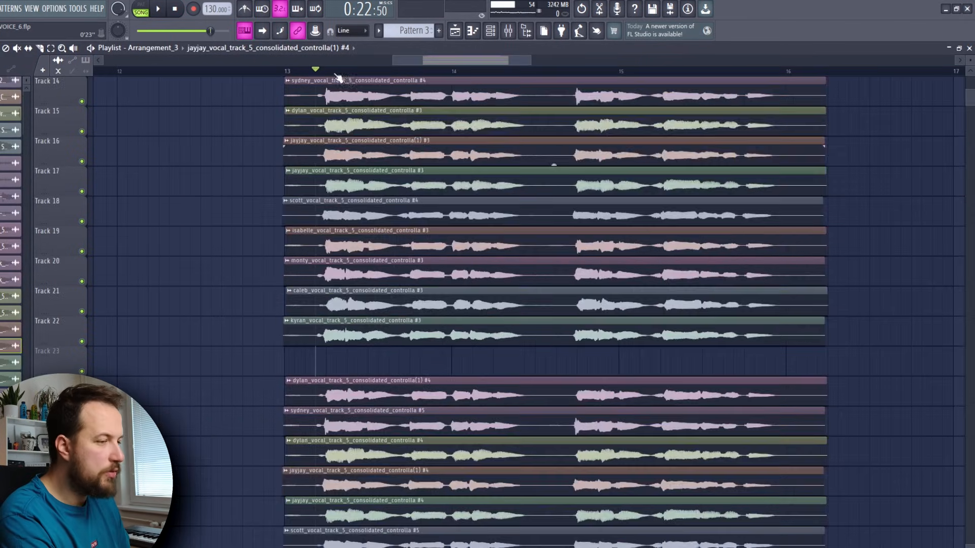
# Set the playback start to bar 13 and play the panned, time-shifted choir stack
pyautogui.scroll(-2, 424, 165)
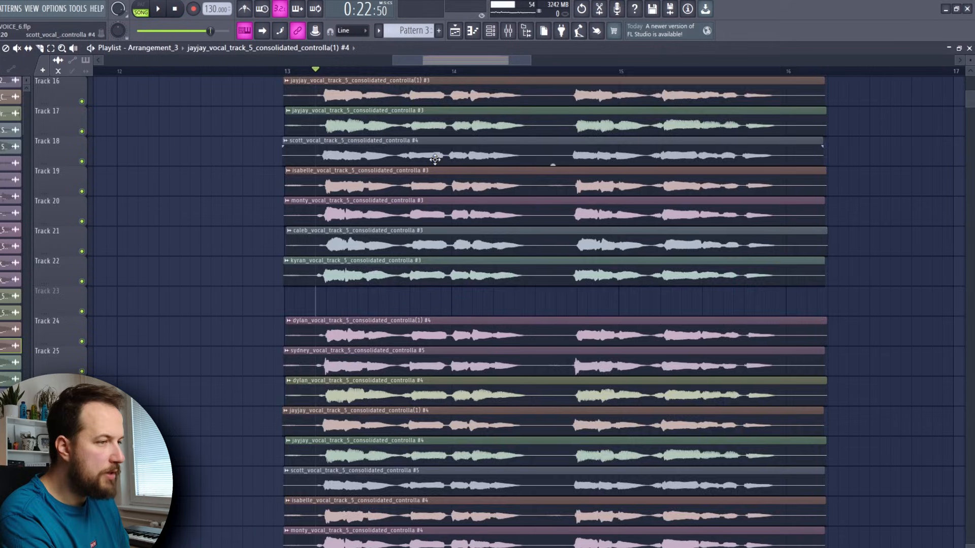
pyautogui.scroll(6, 441, 165)
pyautogui.click(287, 74)
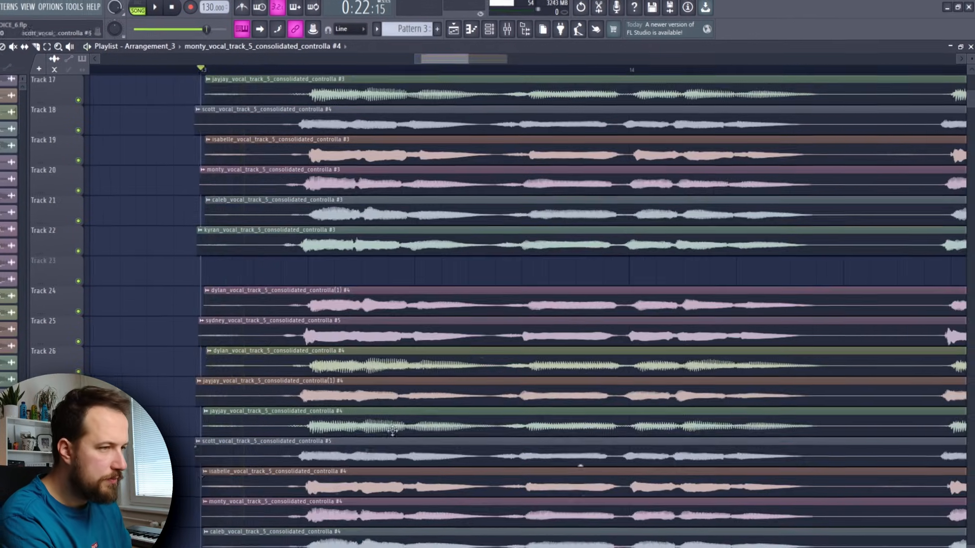
pyautogui.press('space')
pyautogui.scroll(7, 511, 271)
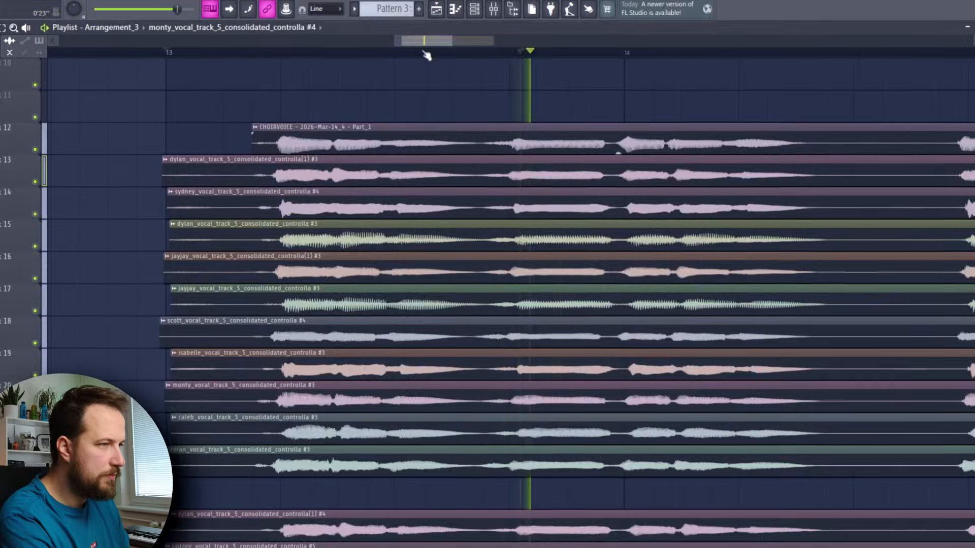
pyautogui.scroll(-8, 427, 55)
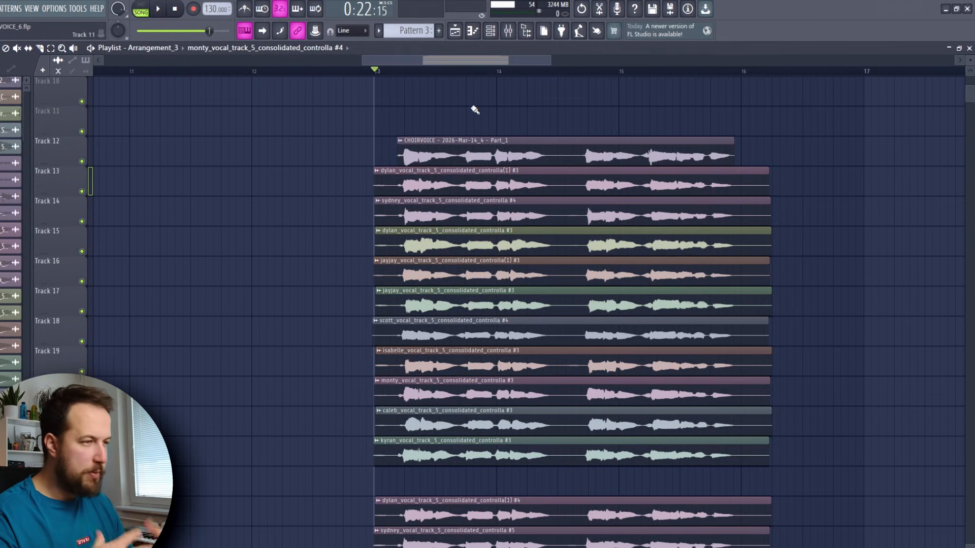
pyautogui.scroll(1, 522, 159)
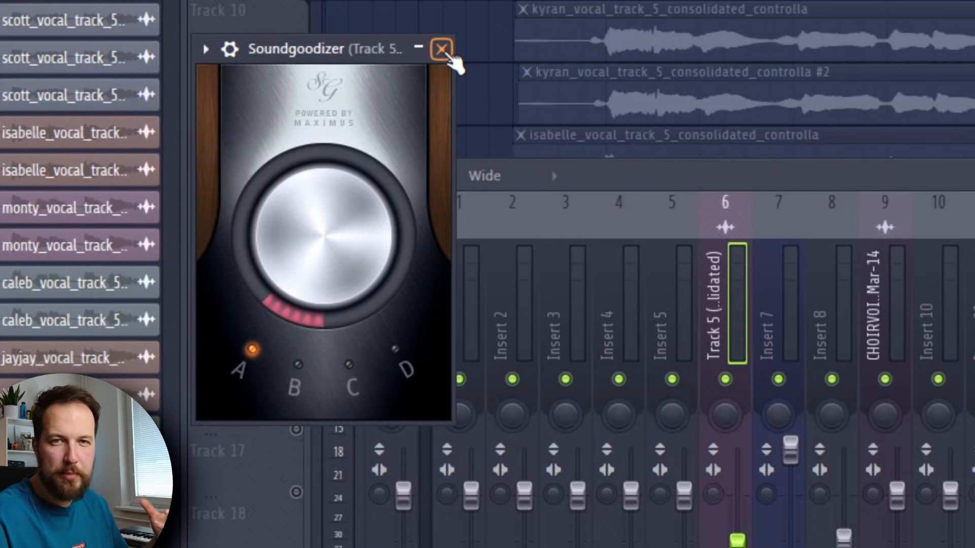
# Close Soundgoodizer and the mixer, open a new audio editor, and record the layered choir of Arrangement_4 into Edison
pyautogui.click(442, 50)
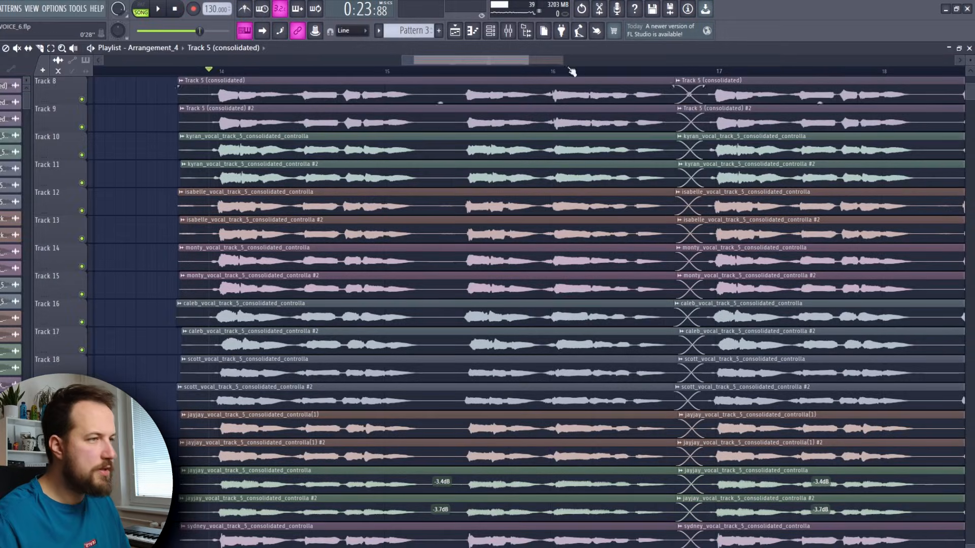
pyautogui.press('F9')
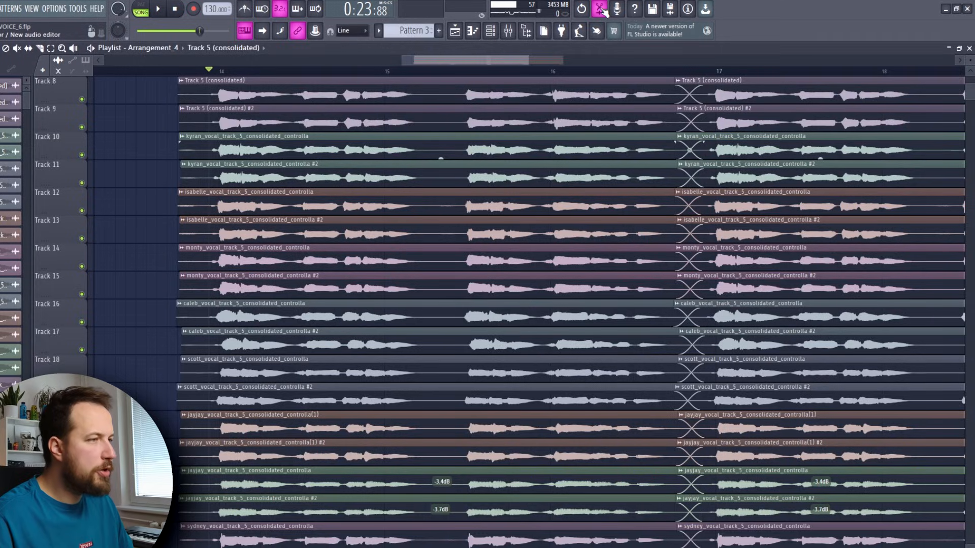
pyautogui.click(601, 11)
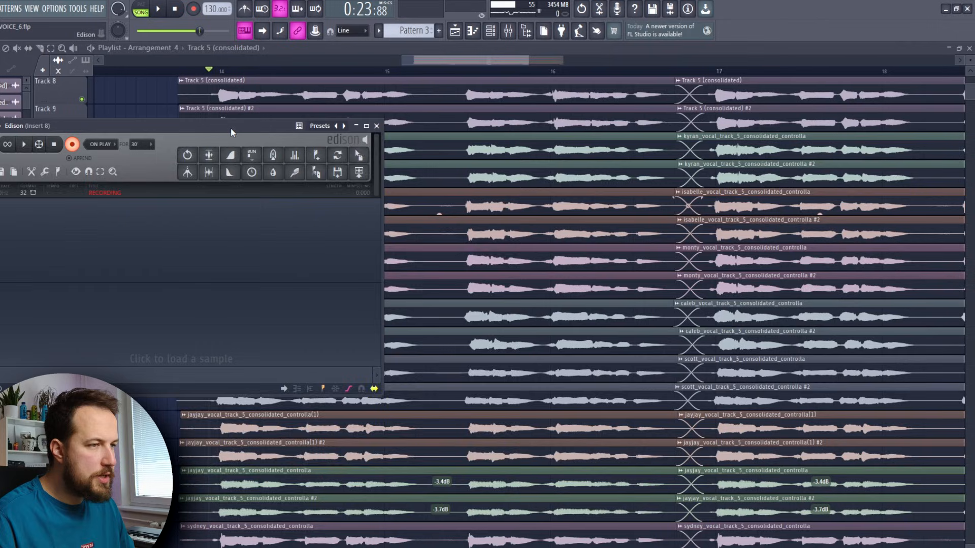
pyautogui.moveTo(230, 132); pyautogui.dragTo(362, 239)
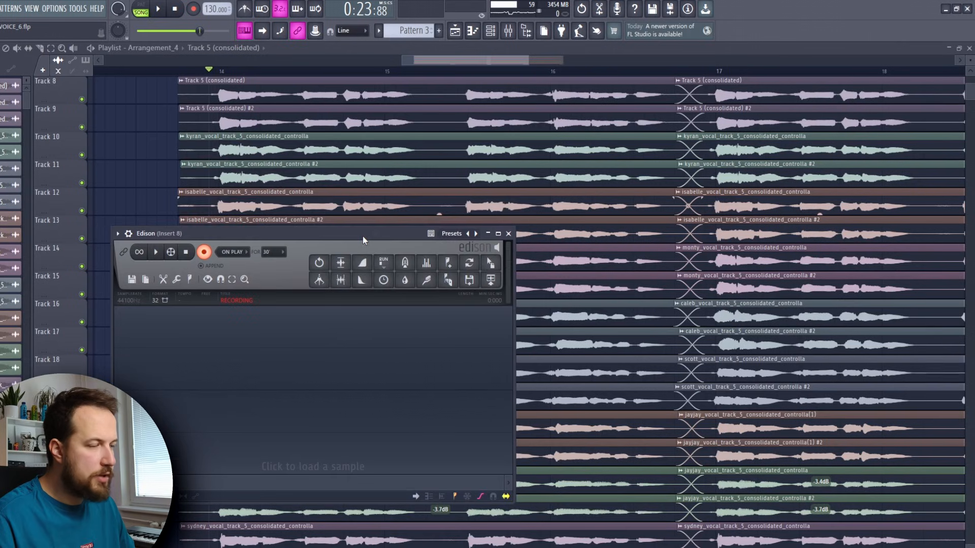
pyautogui.click(160, 9)
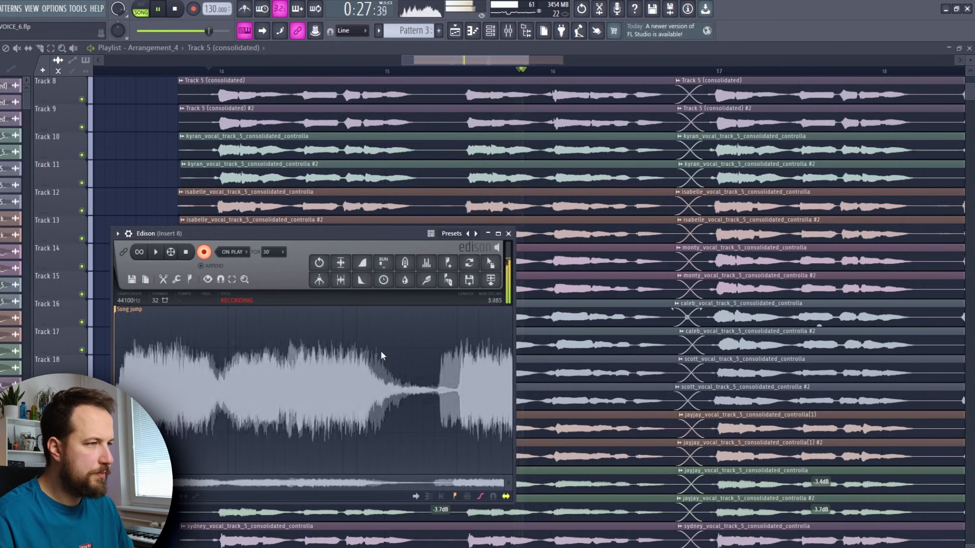
pyautogui.press('space')
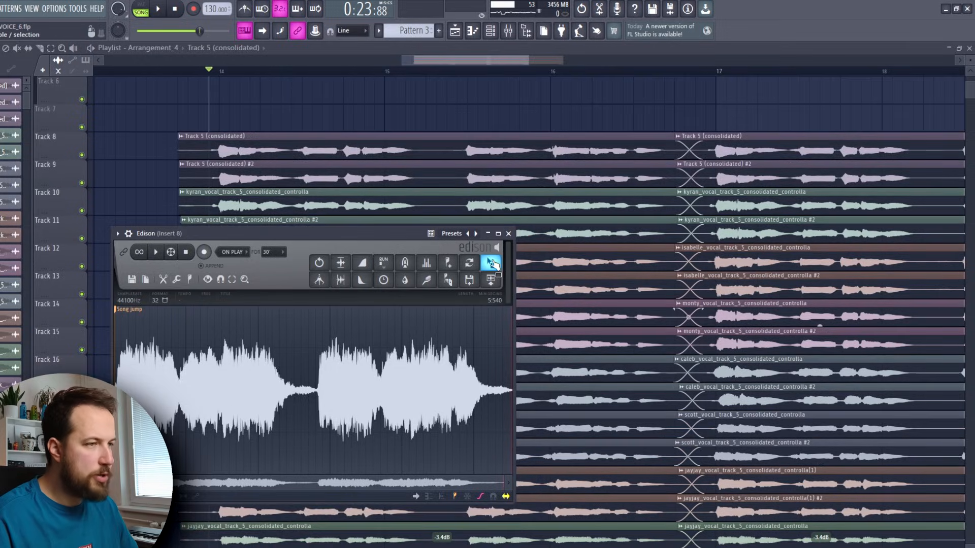
# Place the Edison recording as an audio clip on Track 5 and play it soloed
pyautogui.moveTo(490, 262); pyautogui.dragTo(434, 218)
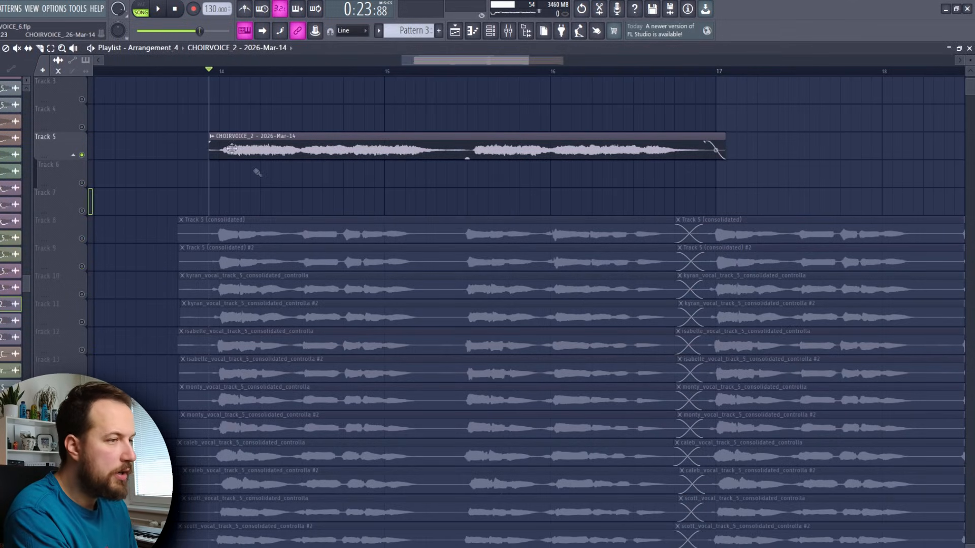
pyautogui.press('space')
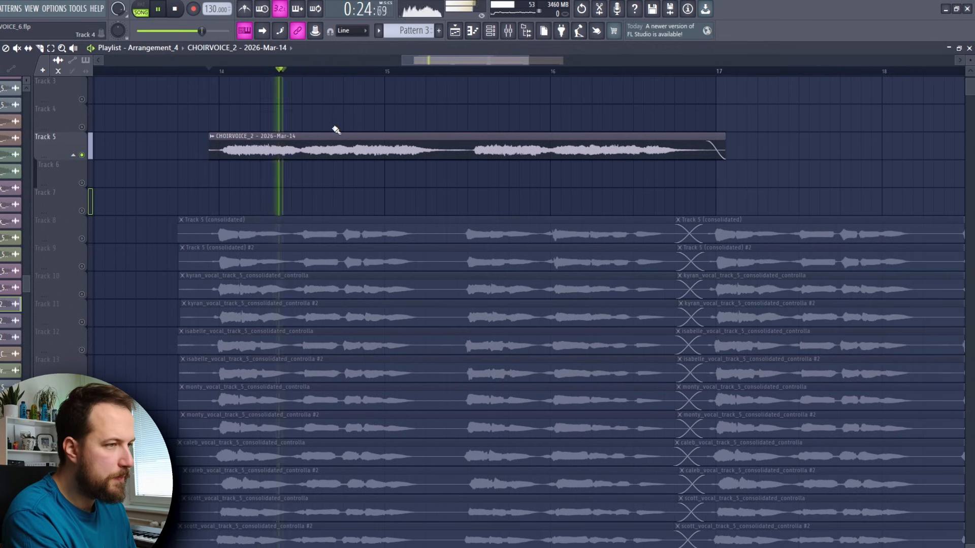
pyautogui.press('space')
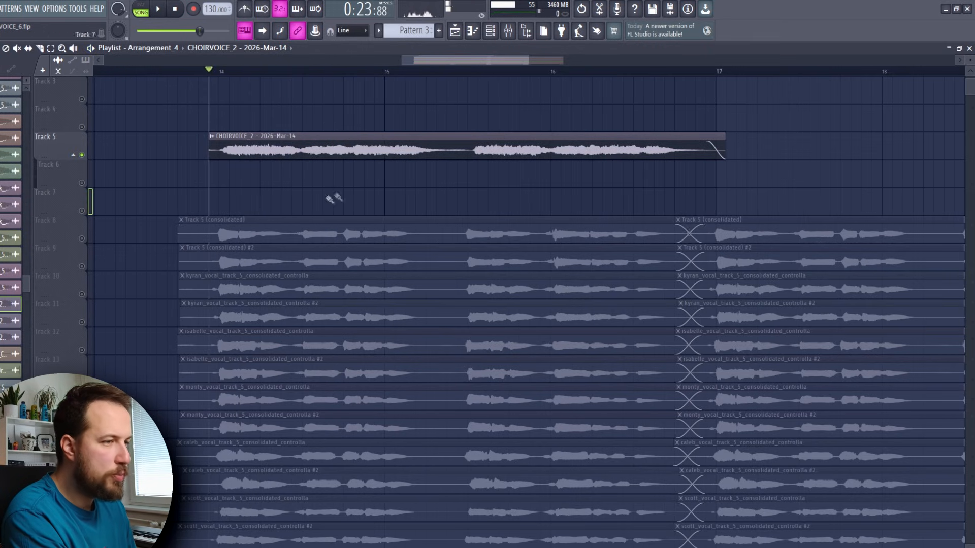
pyautogui.scroll(-6, 359, 153)
pyautogui.scroll(8, 354, 137)
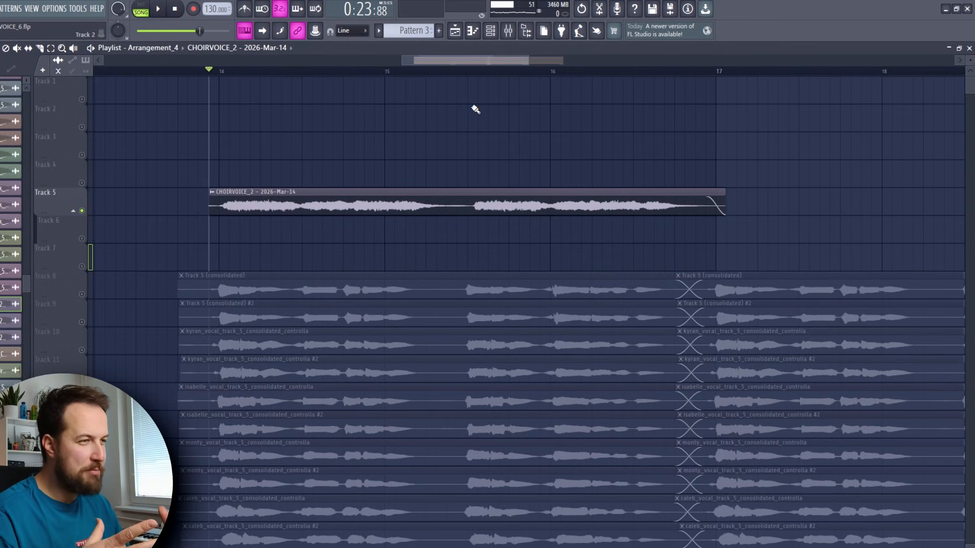
# Open the AVOX CHOIR effect on mixer track 9 and play the recorded choir clip to audition it
pyautogui.press('F9')
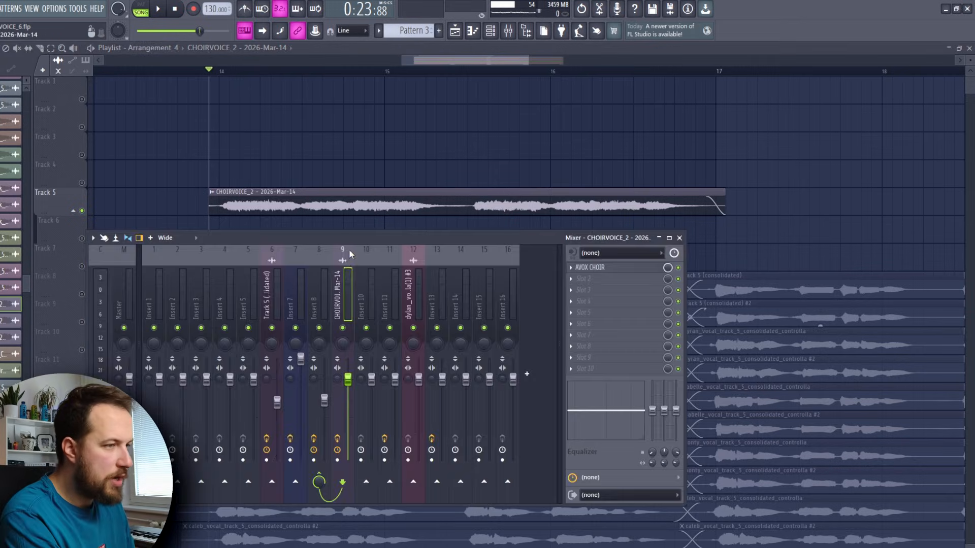
pyautogui.click(590, 267)
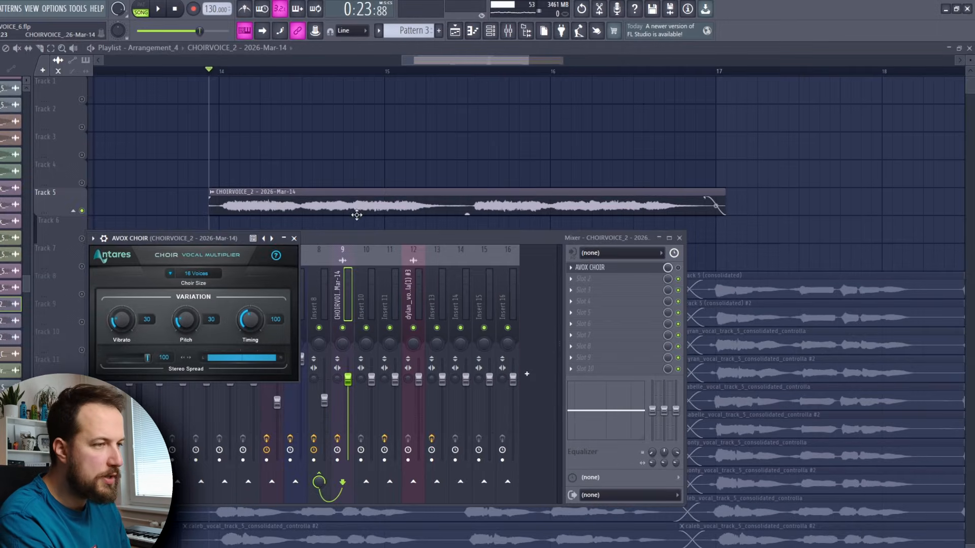
pyautogui.press('space')
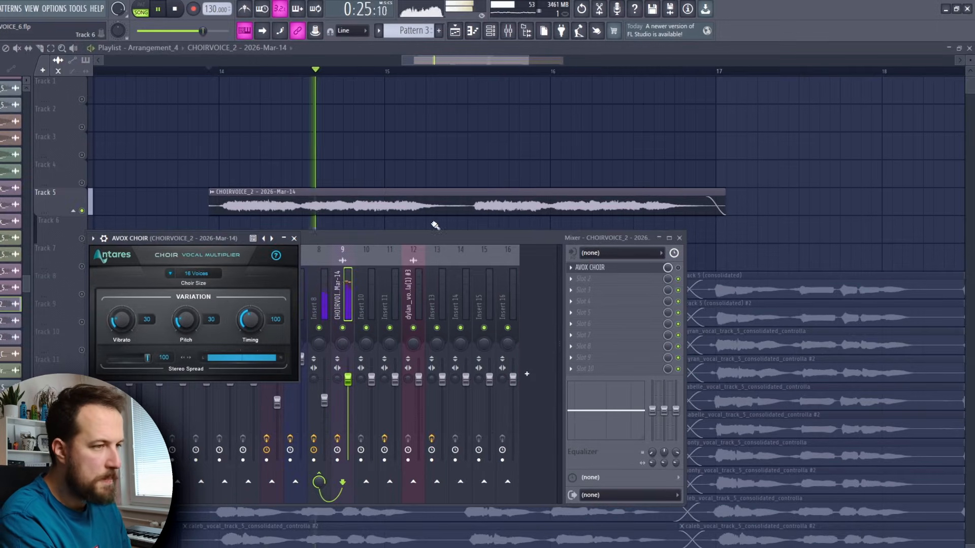
pyautogui.press('space')
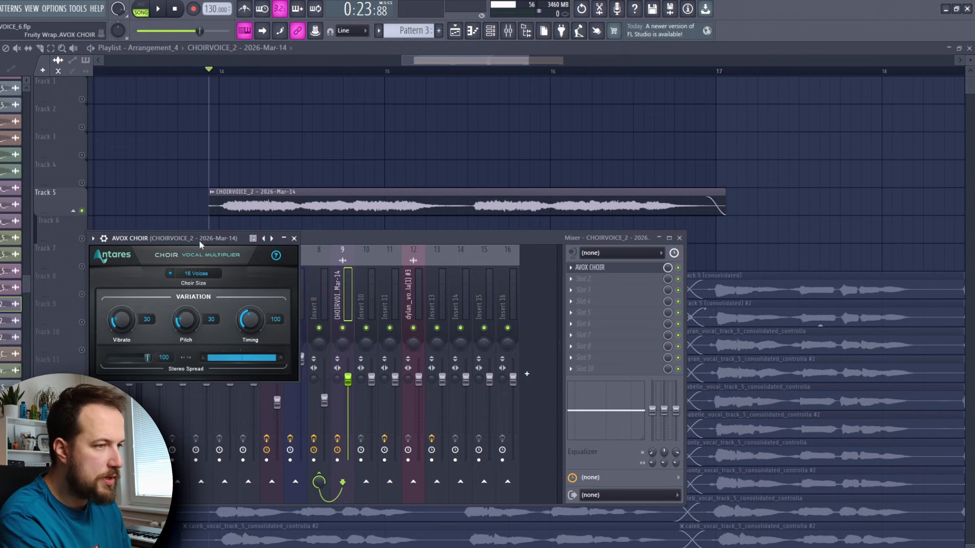
pyautogui.press('space')
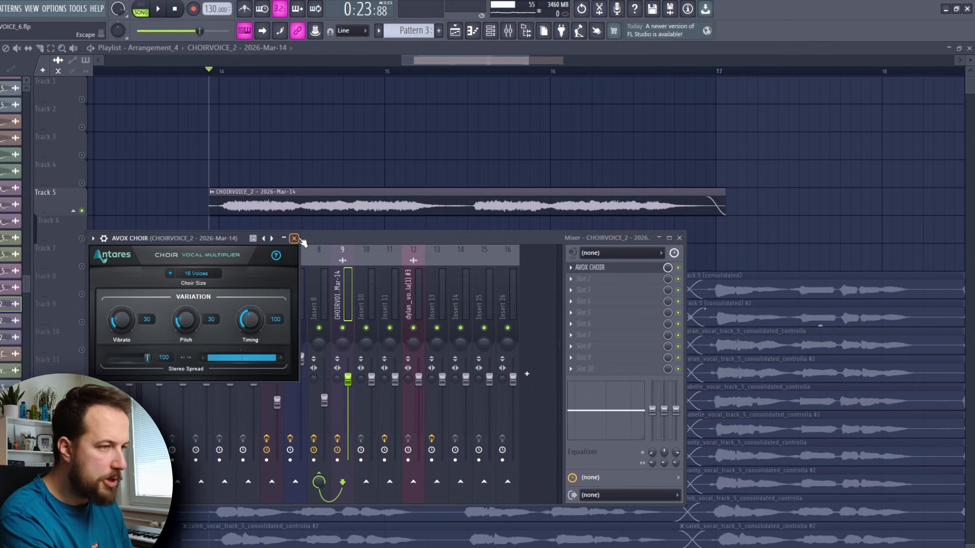
# Close the effect and mixer, shift the recorded choir clip slightly earlier, and play it together with all voice tracks
pyautogui.click(294, 239)
pyautogui.press('F9')
pyautogui.press('space')
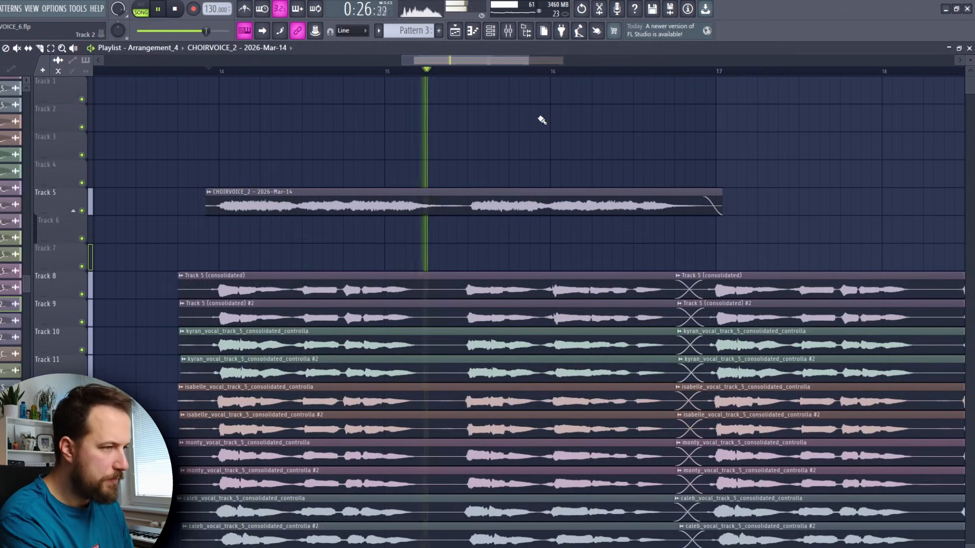
pyautogui.press('space')
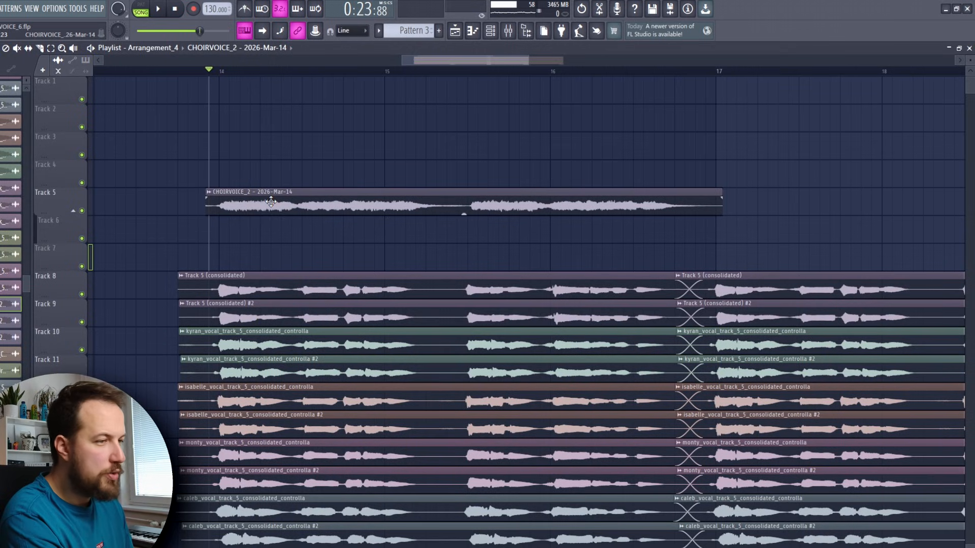
# Duplicate the recorded choir clip onto Track 6 as a unique clip, change its time-stretching mode, and audition it soloed
pyautogui.click(269, 229)
pyautogui.doubleClick(269, 234)
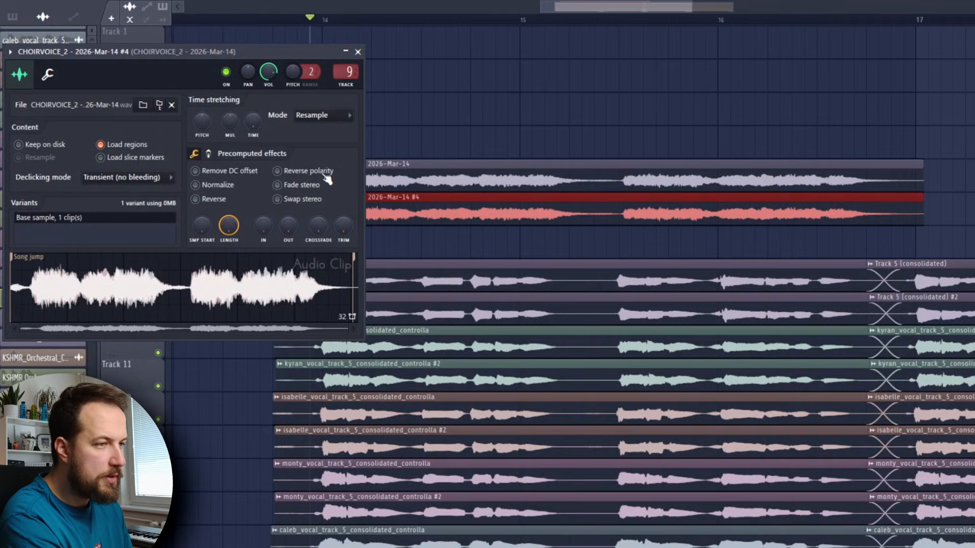
pyautogui.click(315, 115)
pyautogui.click(319, 167)
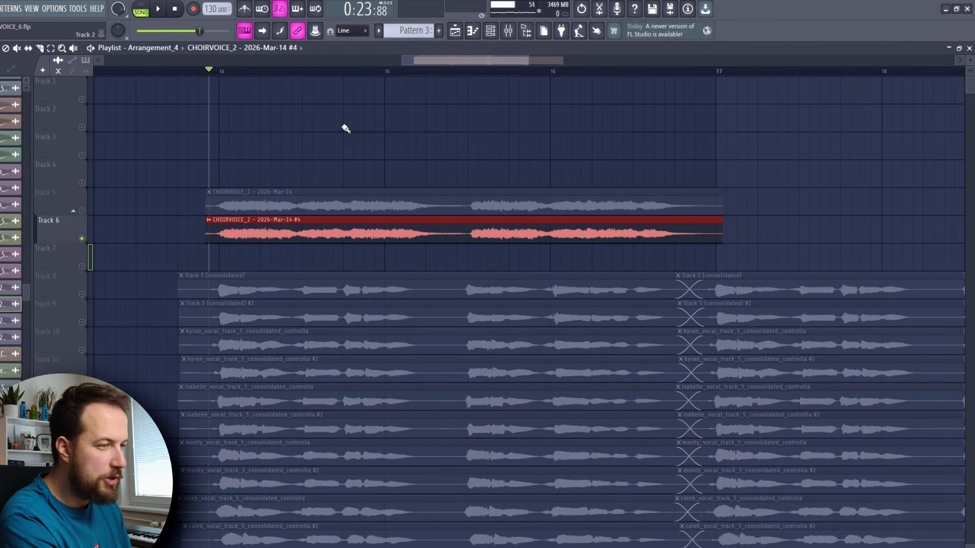
pyautogui.press('space')
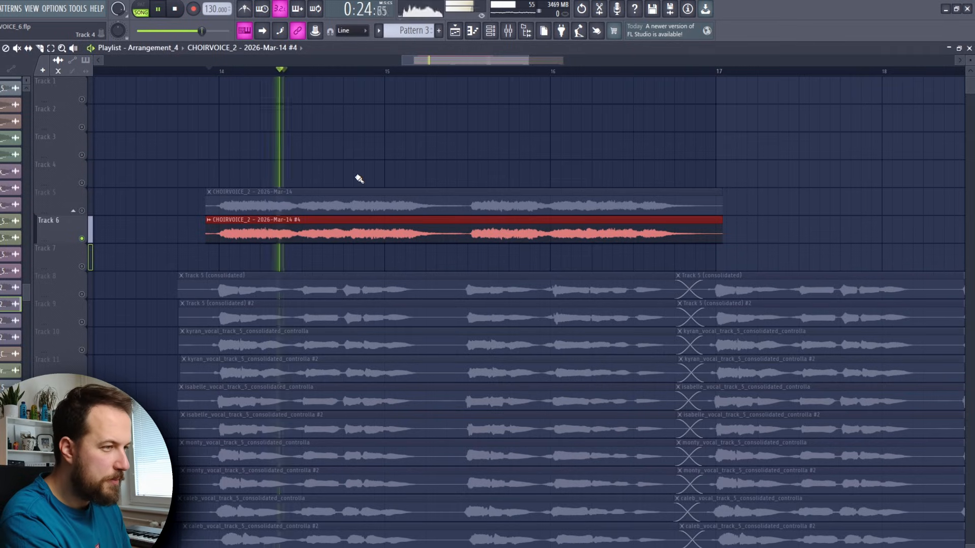
pyautogui.press('space')
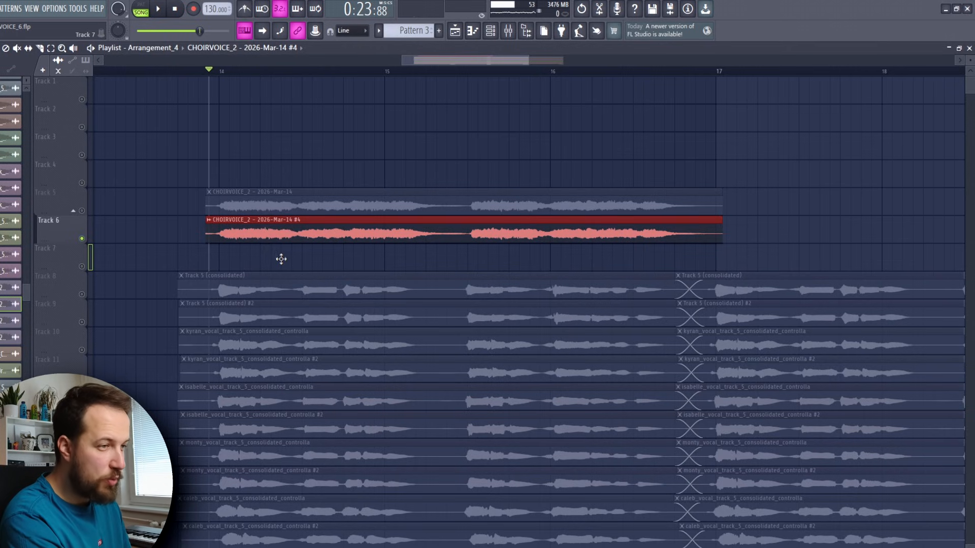
# Copy the Track 6 choir clip onto Track 7, make the copy unique, and play it soloed
pyautogui.moveTo(281, 259); pyautogui.dragTo(281, 264)
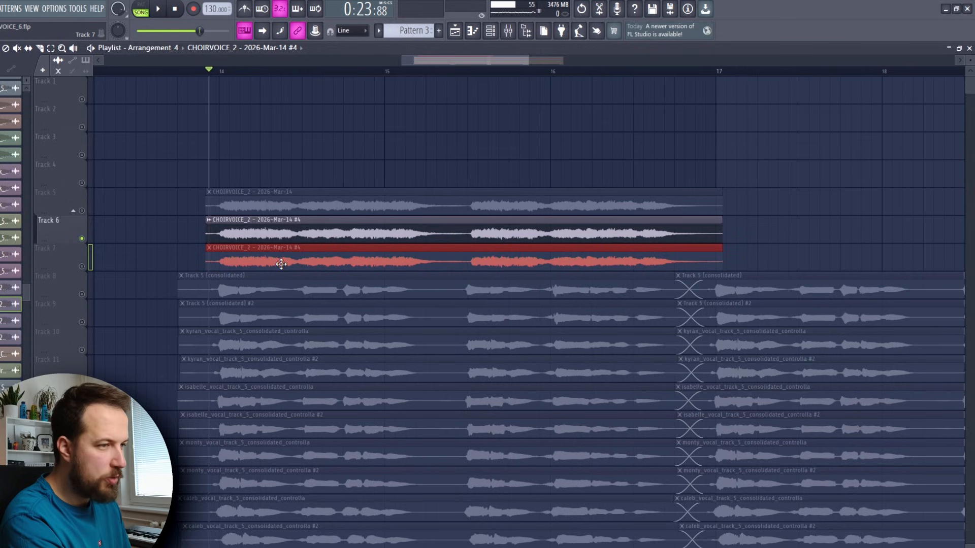
pyautogui.doubleClick(281, 264)
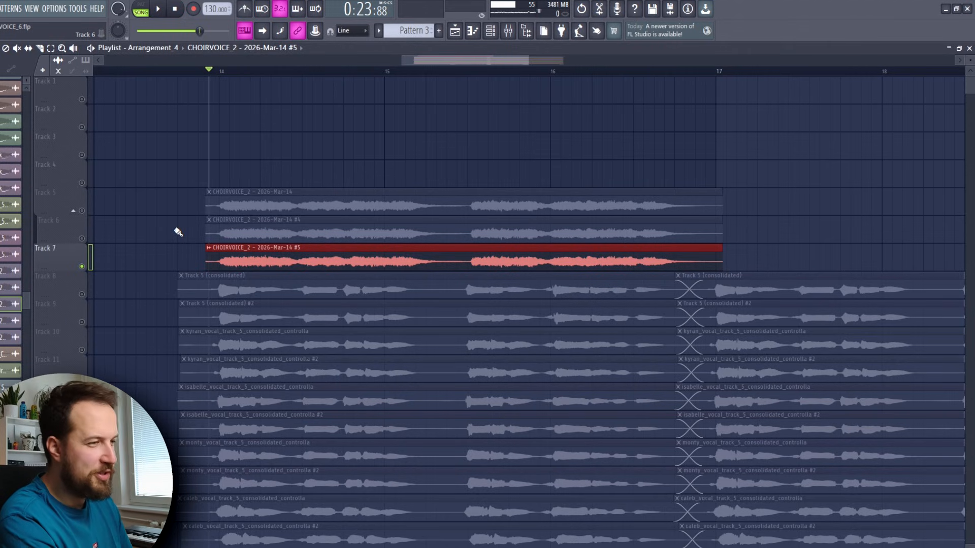
pyautogui.press('space')
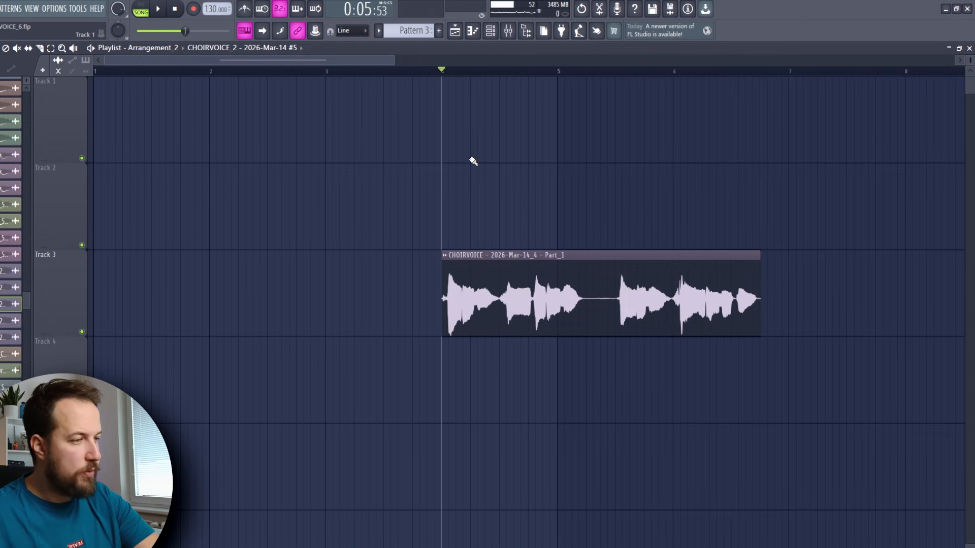
# Compare the single vocal in Arrangement_2 with the main Arrangement's orchestral tracks played without the choir, and look over the full arrangement
pyautogui.press('space')
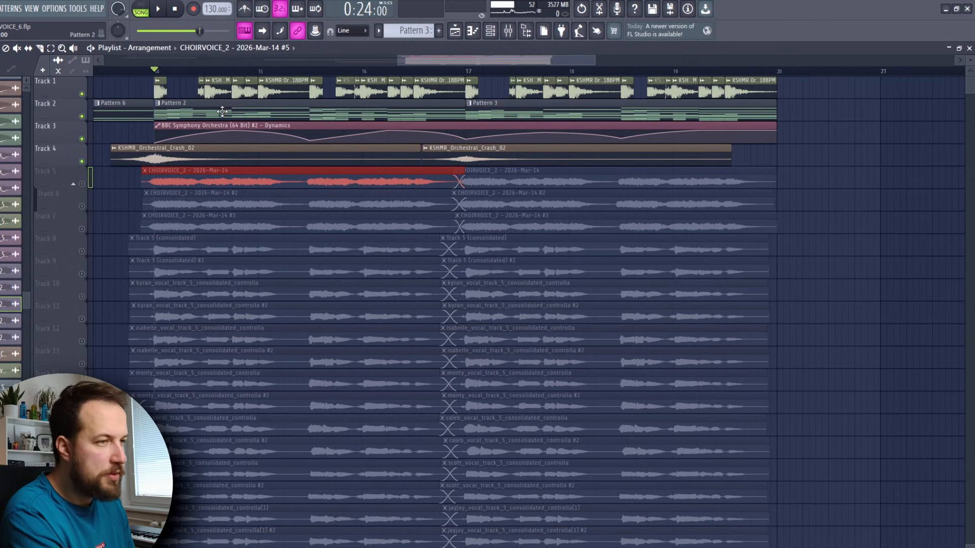
pyautogui.press('space')
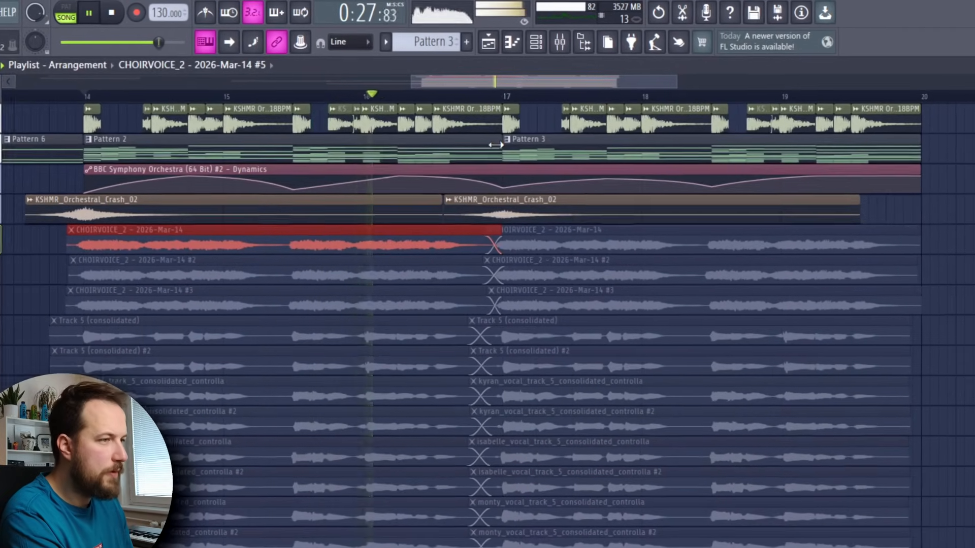
pyautogui.press('space')
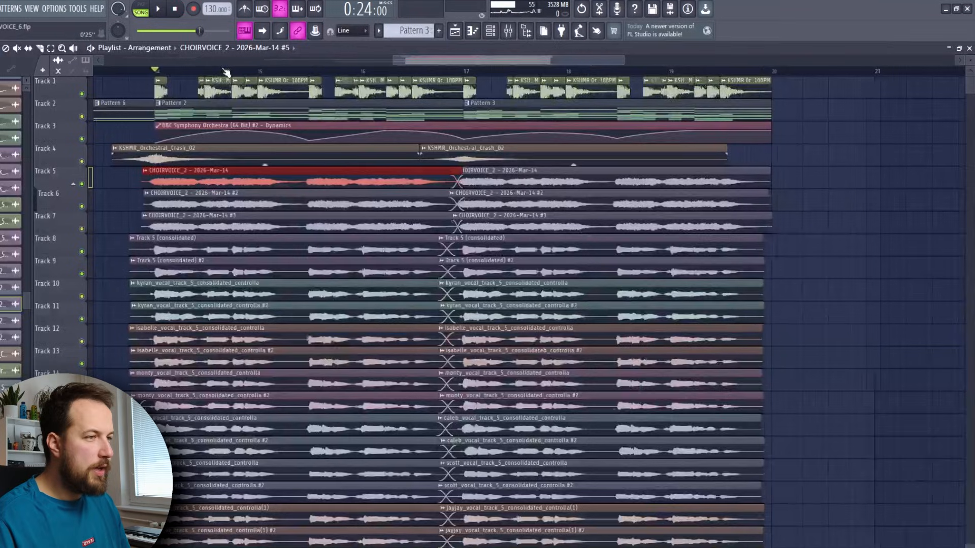
pyautogui.scroll(-3, 224, 71)
pyautogui.moveTo(454, 62); pyautogui.dragTo(351, 69)
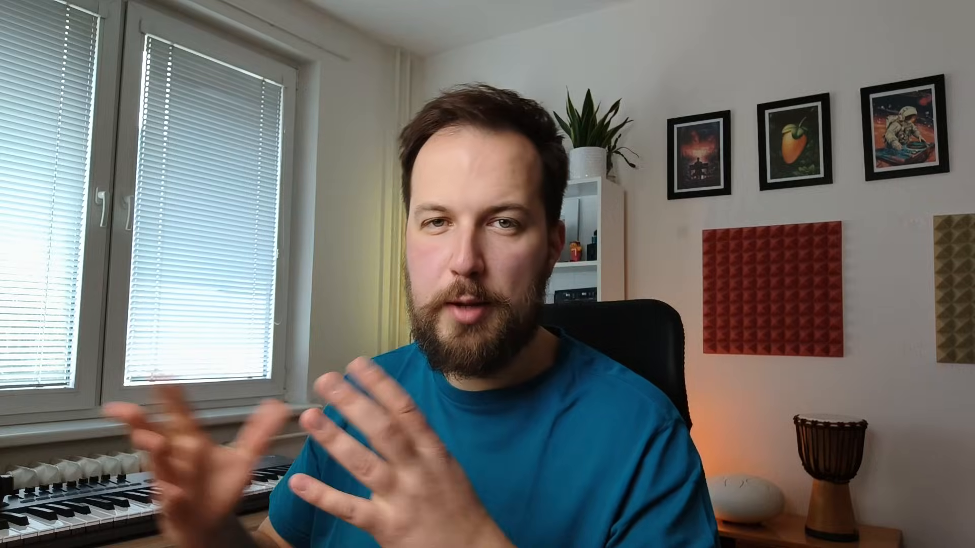